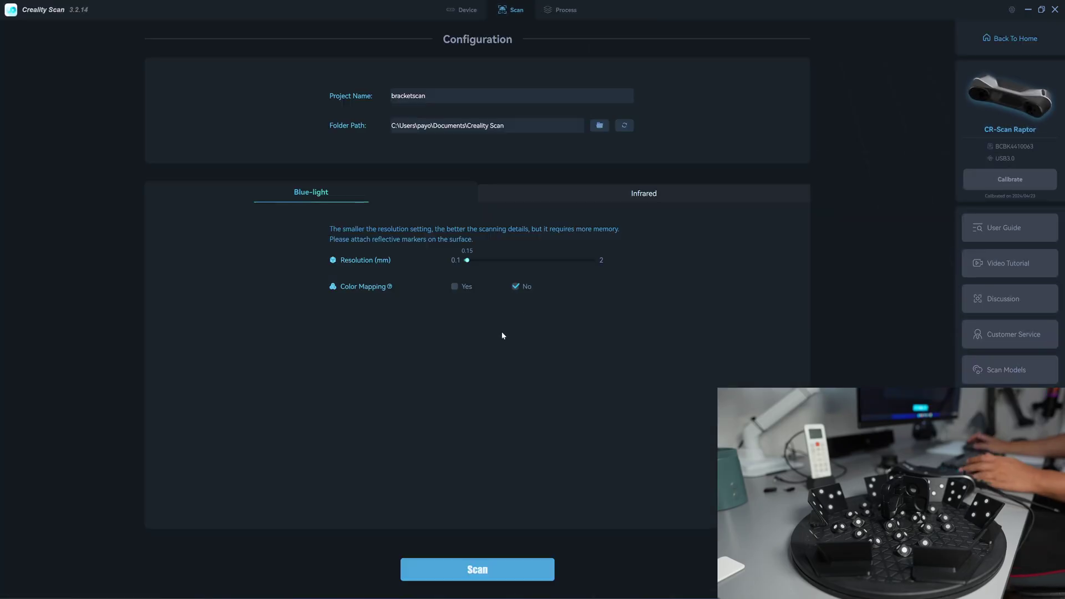
# Capture two blue-light scans of the bracket in the bracketscan project at 0.15 mm resolution without color mapping
pyautogui.click(492, 571)
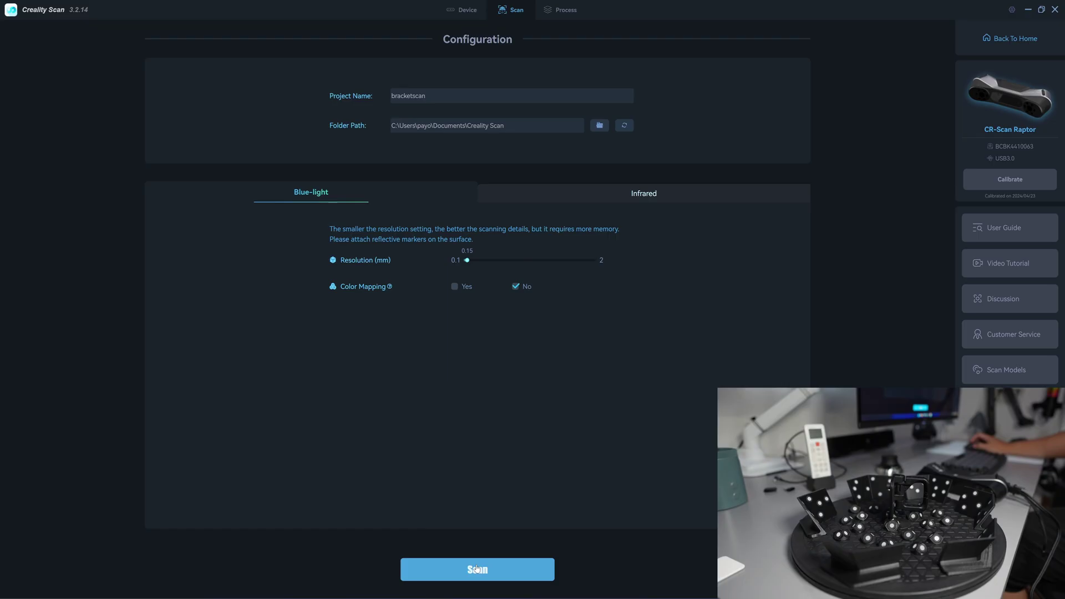
pyautogui.click(477, 570)
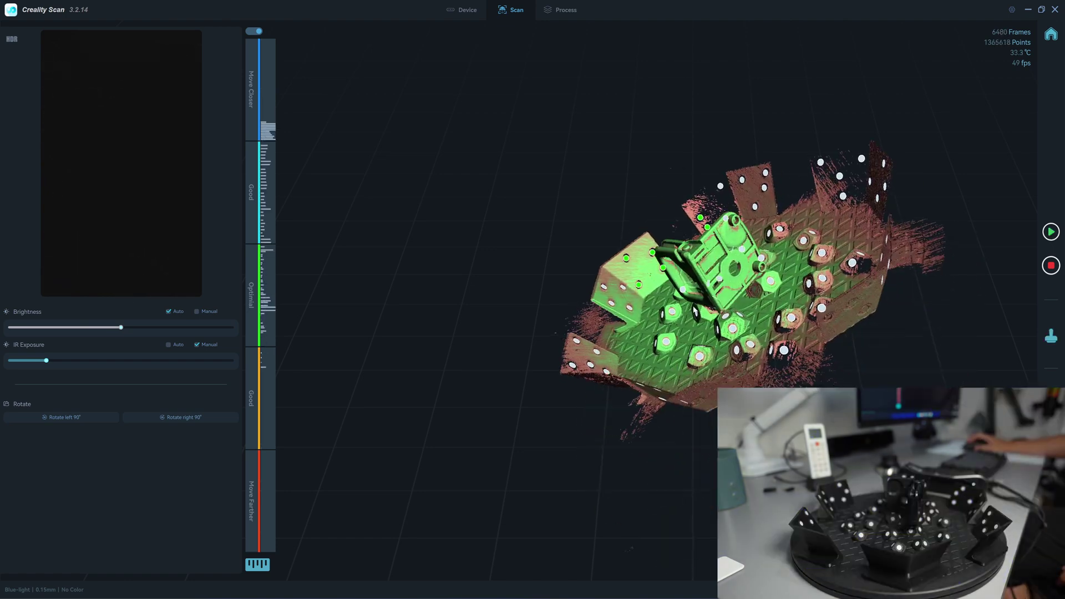
pyautogui.moveTo(695, 310); pyautogui.dragTo(720, 371)
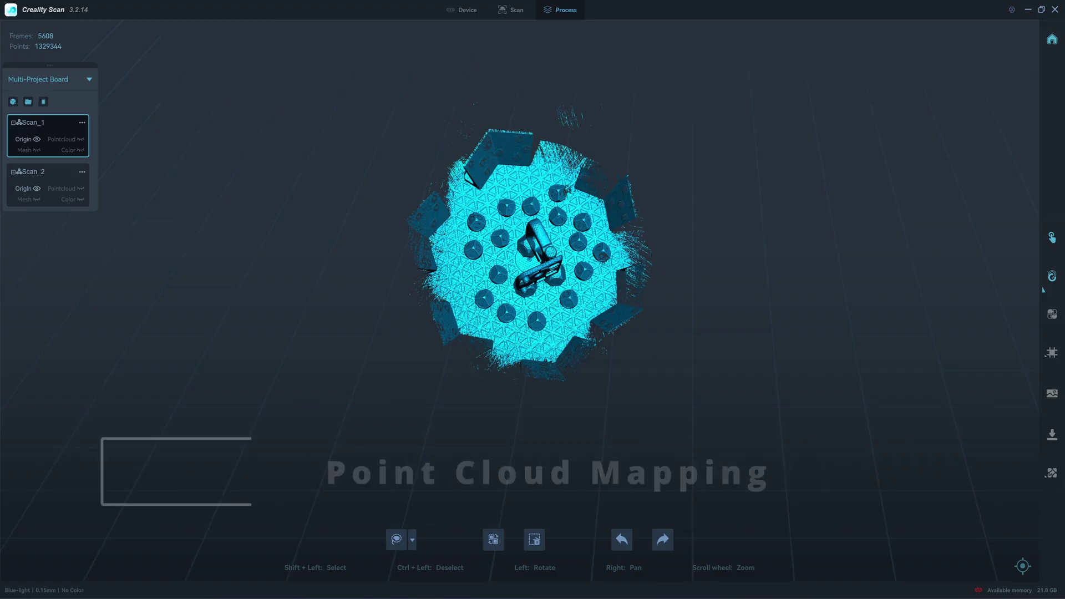
# Reduce Scan_1 to the bracket alone by deleting everything outside it and the base remnants beneath, and process it into a point cloud
pyautogui.moveTo(594, 302); pyautogui.dragTo(581, 244)
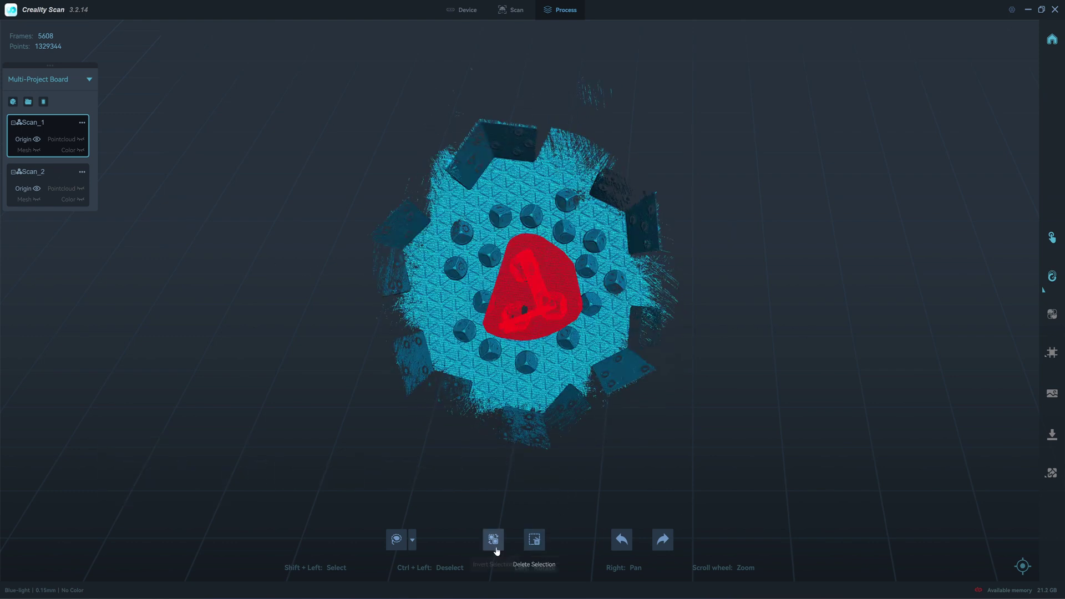
pyautogui.click(493, 541)
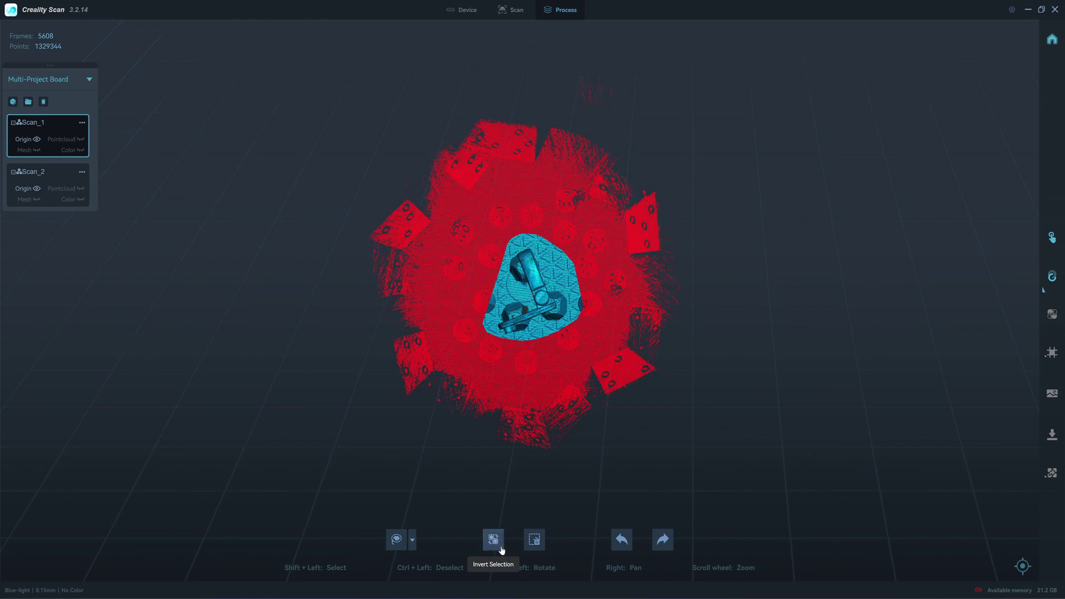
pyautogui.click(536, 541)
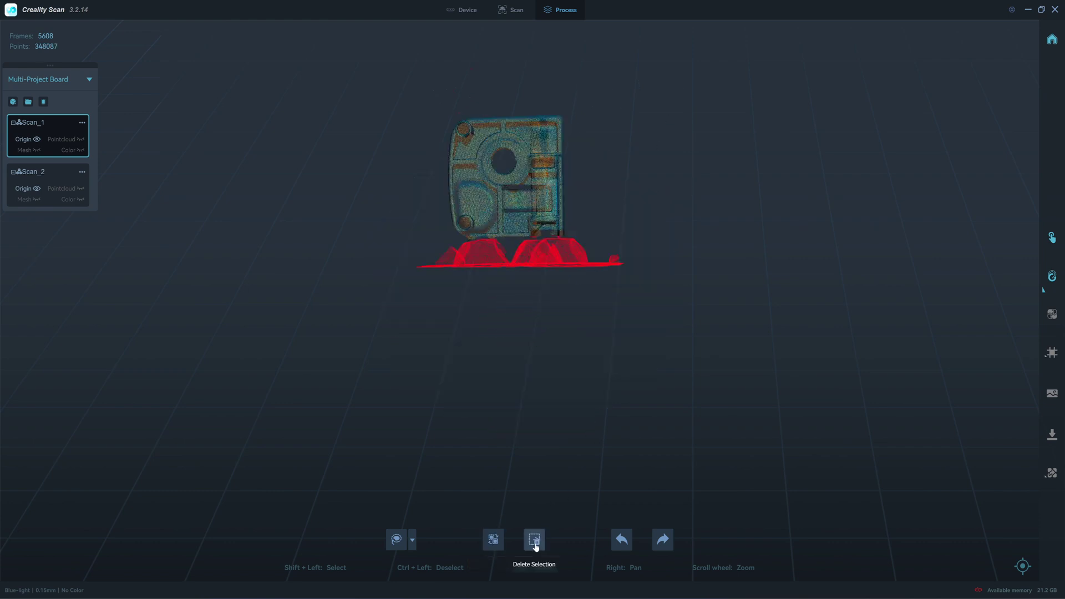
pyautogui.click(536, 545)
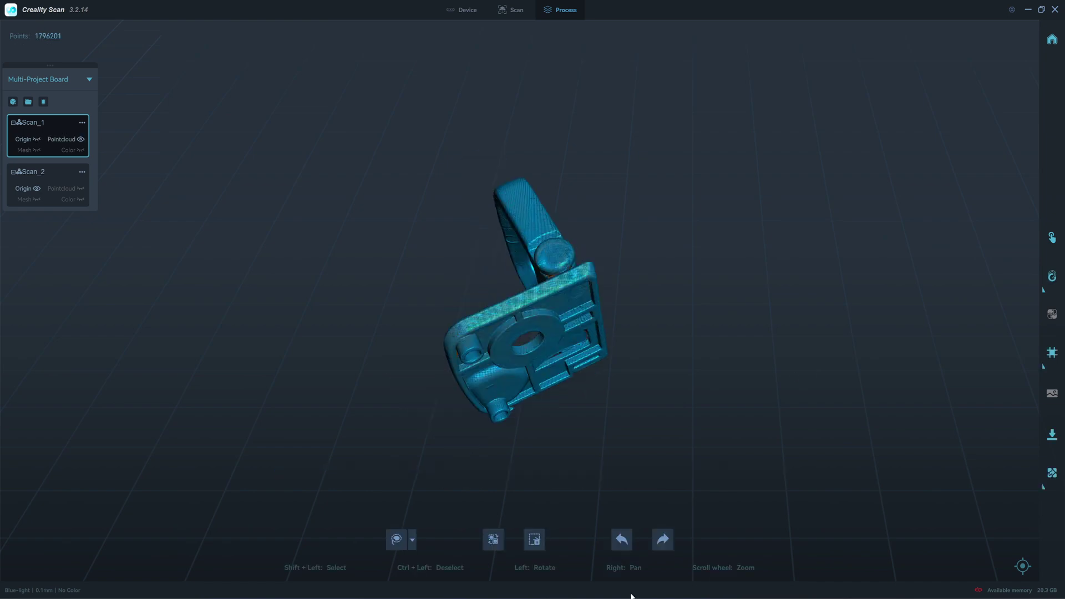
pyautogui.moveTo(516, 355); pyautogui.dragTo(321, 256)
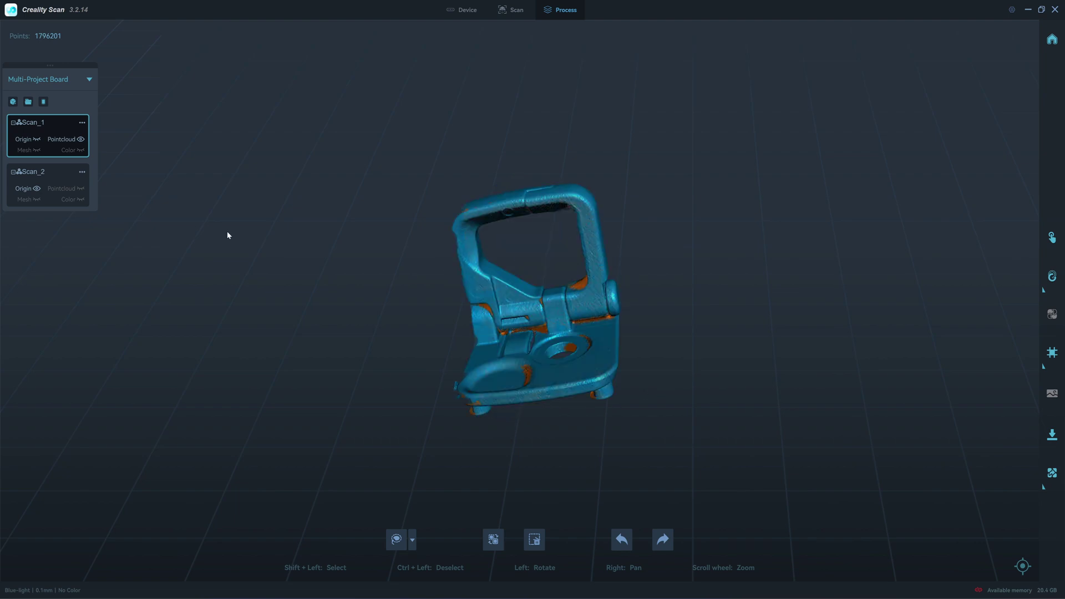
# Clean Scan_2 down to the bracket by deleting the surrounding turntable and the leftover base, and process it into a point cloud
pyautogui.click(62, 184)
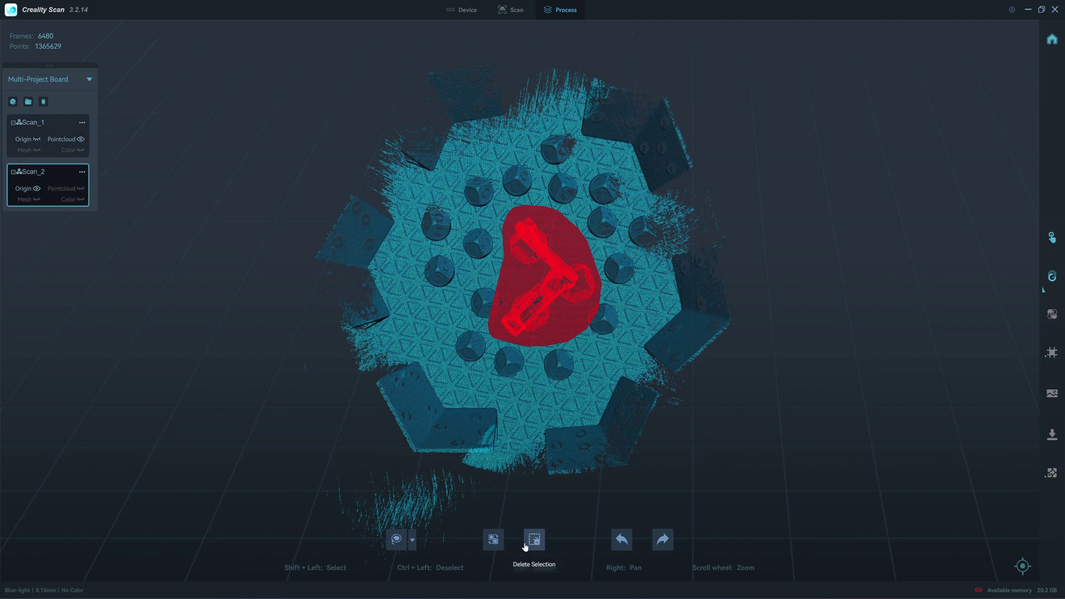
pyautogui.click(493, 543)
pyautogui.click(532, 549)
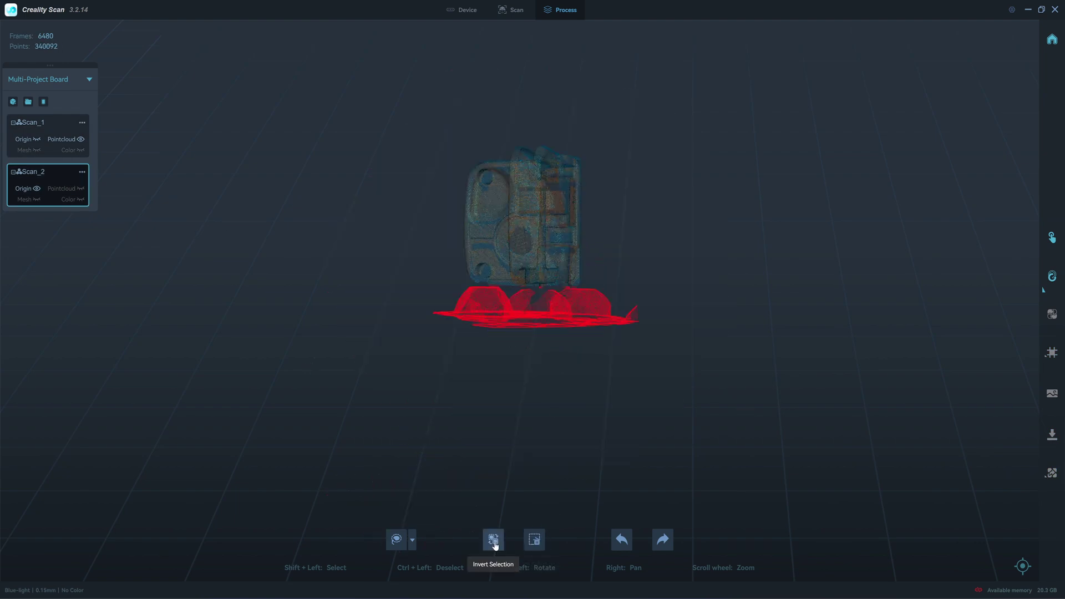
pyautogui.click(534, 539)
pyautogui.moveTo(473, 387); pyautogui.dragTo(613, 355)
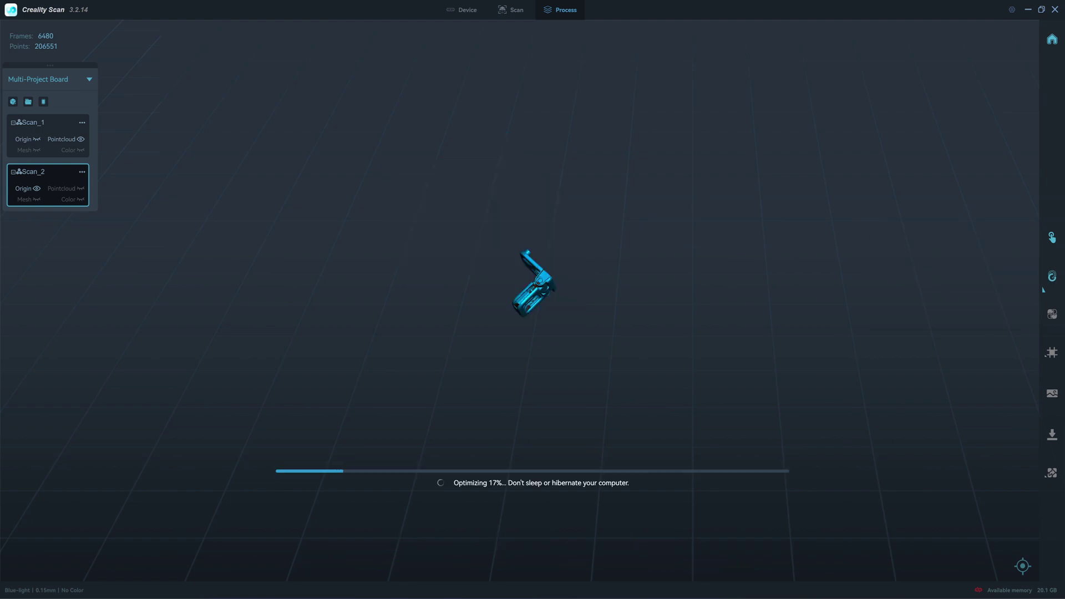
pyautogui.moveTo(582, 310); pyautogui.dragTo(589, 377)
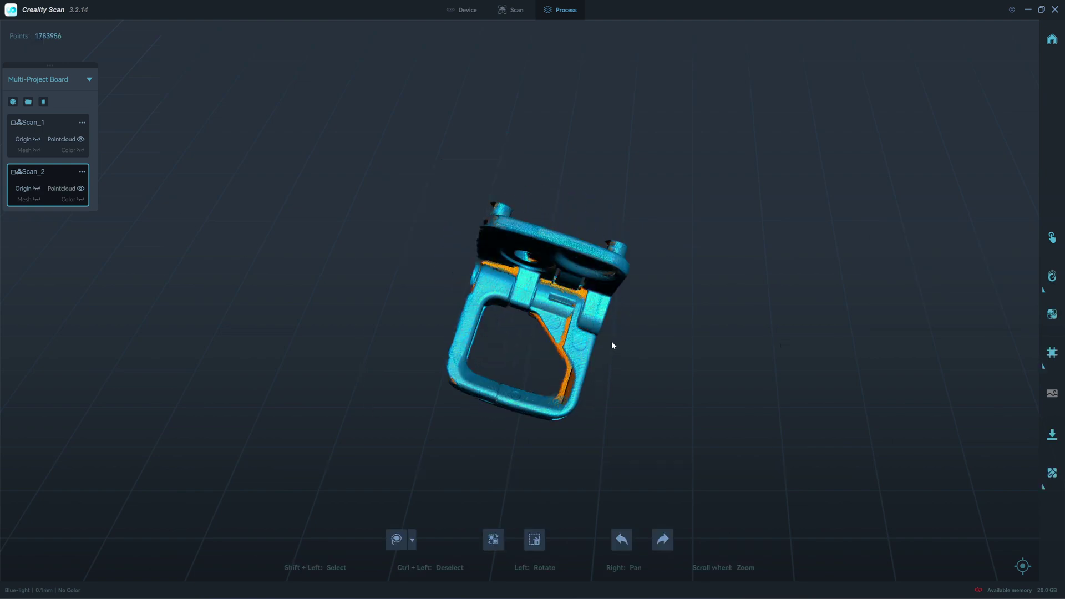
pyautogui.moveTo(601, 343); pyautogui.dragTo(366, 289)
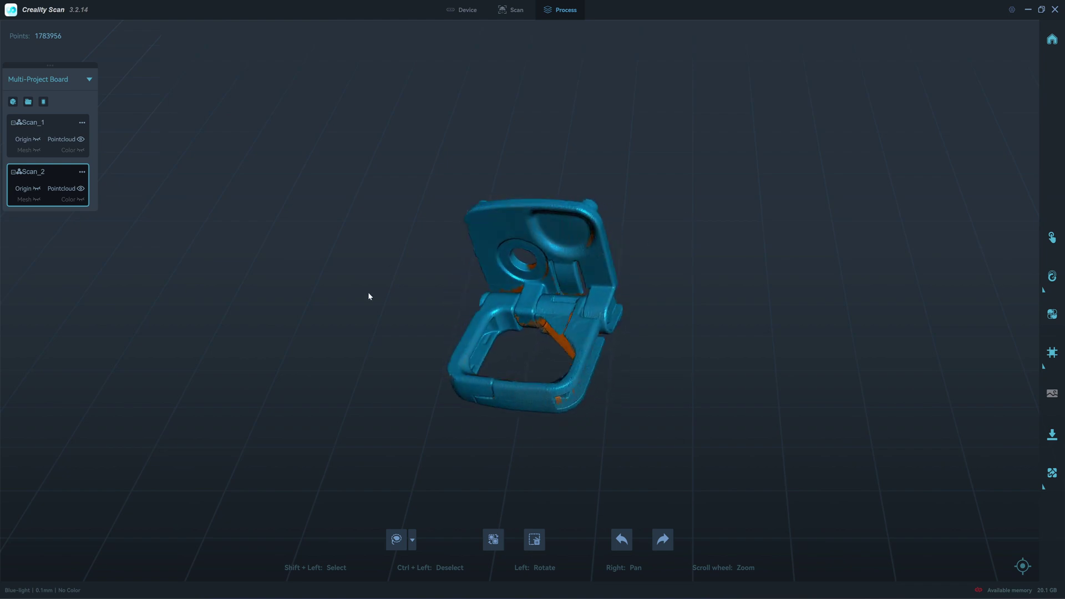
# Merge Scan_1 and Scan_2 into one component using automatic merging
pyautogui.click(1048, 317)
pyautogui.click(26, 164)
pyautogui.click(30, 180)
pyautogui.moveTo(402, 356); pyautogui.dragTo(666, 302)
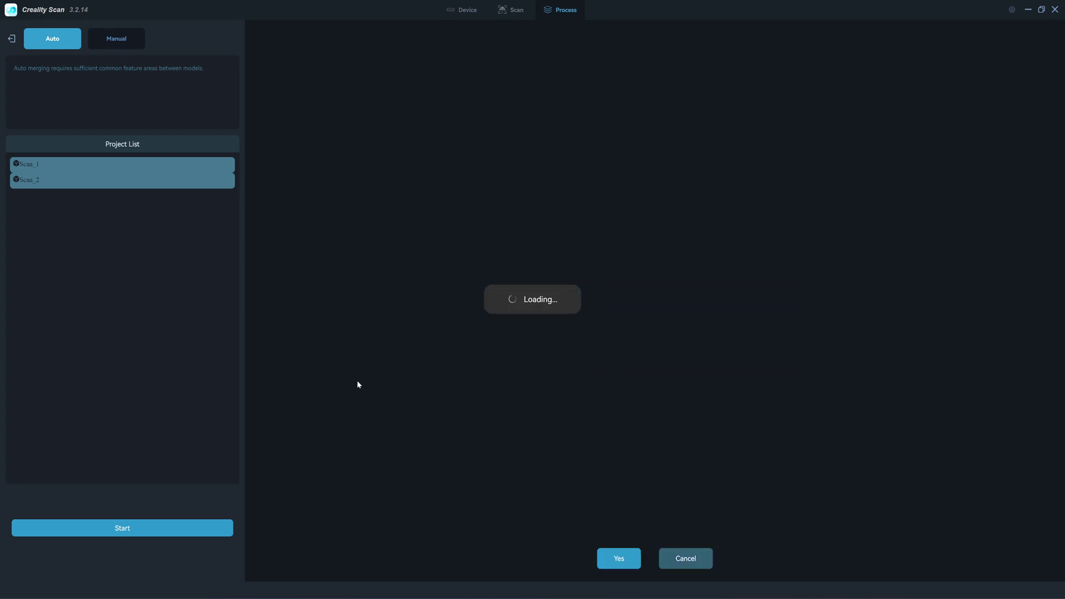
pyautogui.moveTo(496, 323); pyautogui.dragTo(242, 152)
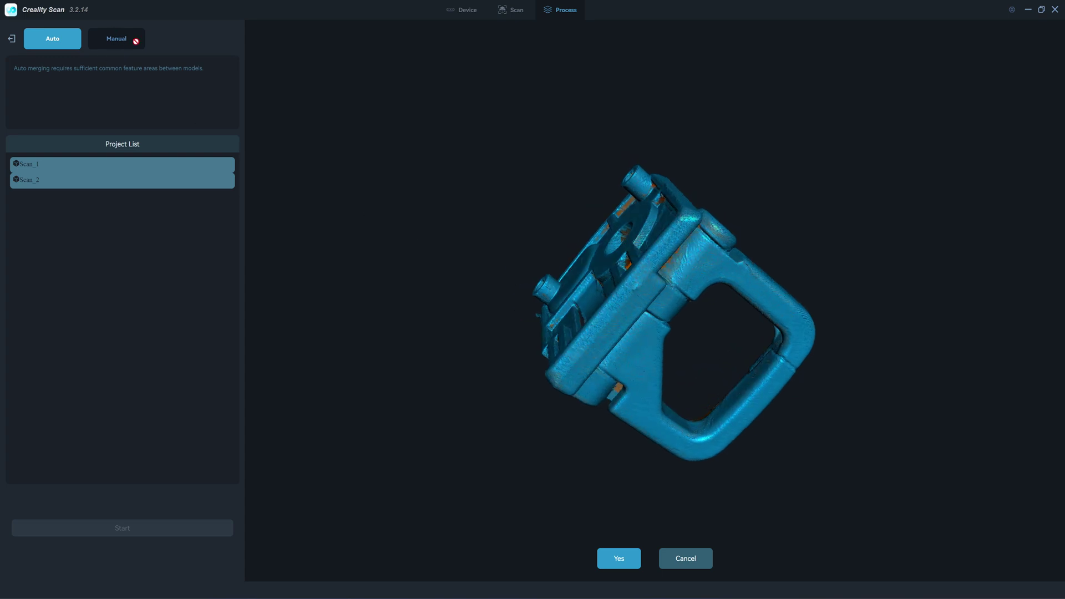
pyautogui.moveTo(738, 267); pyautogui.dragTo(655, 317)
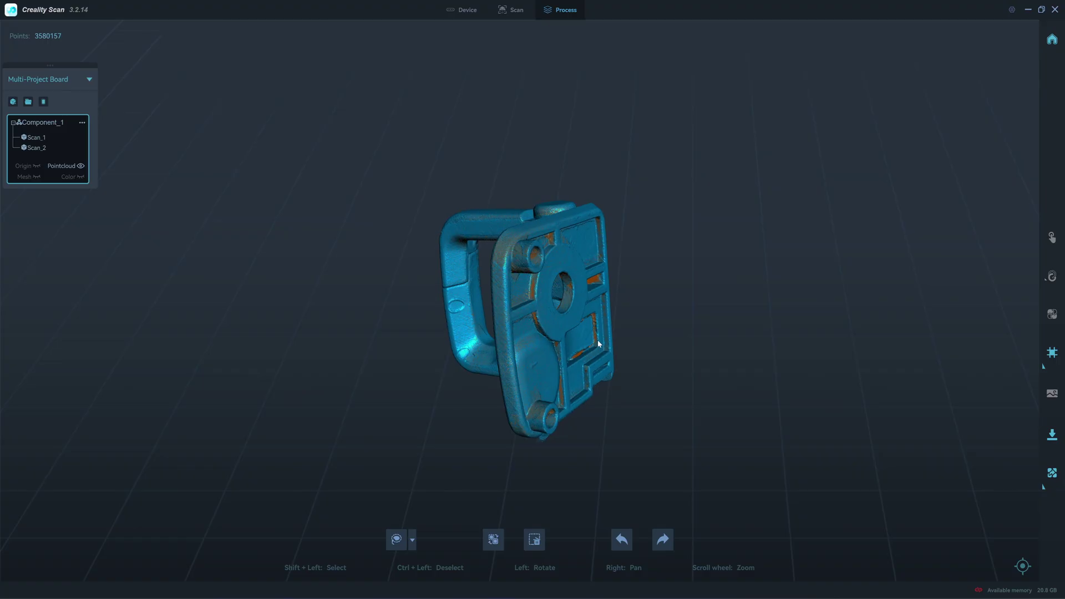
# Examine the merged bracket point cloud from the hook side and the mounting plate side
pyautogui.moveTo(537, 364); pyautogui.dragTo(602, 300)
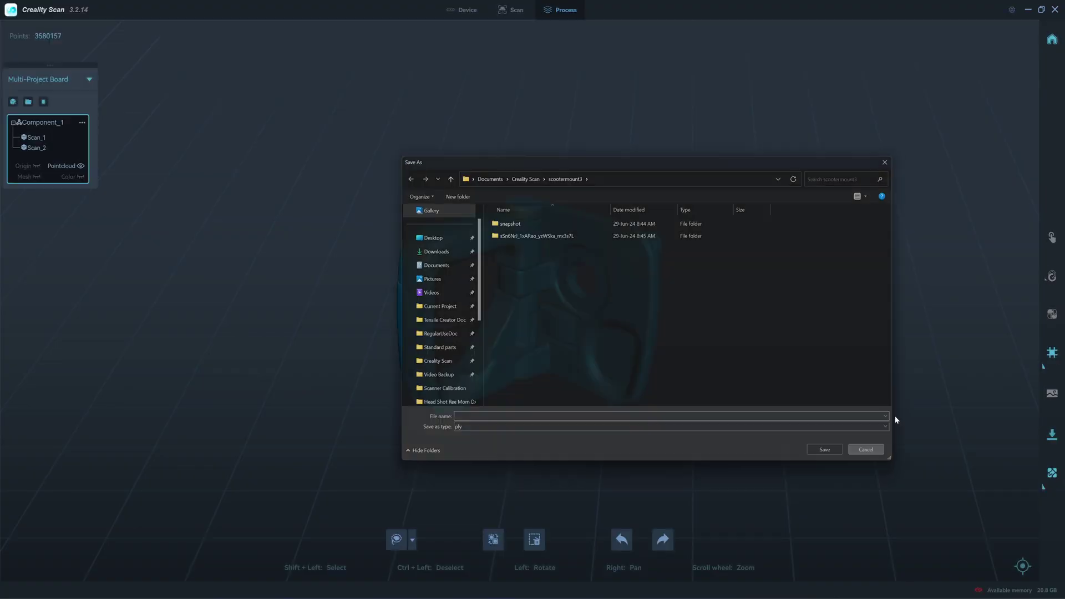
pyautogui.moveTo(573, 319); pyautogui.dragTo(553, 316)
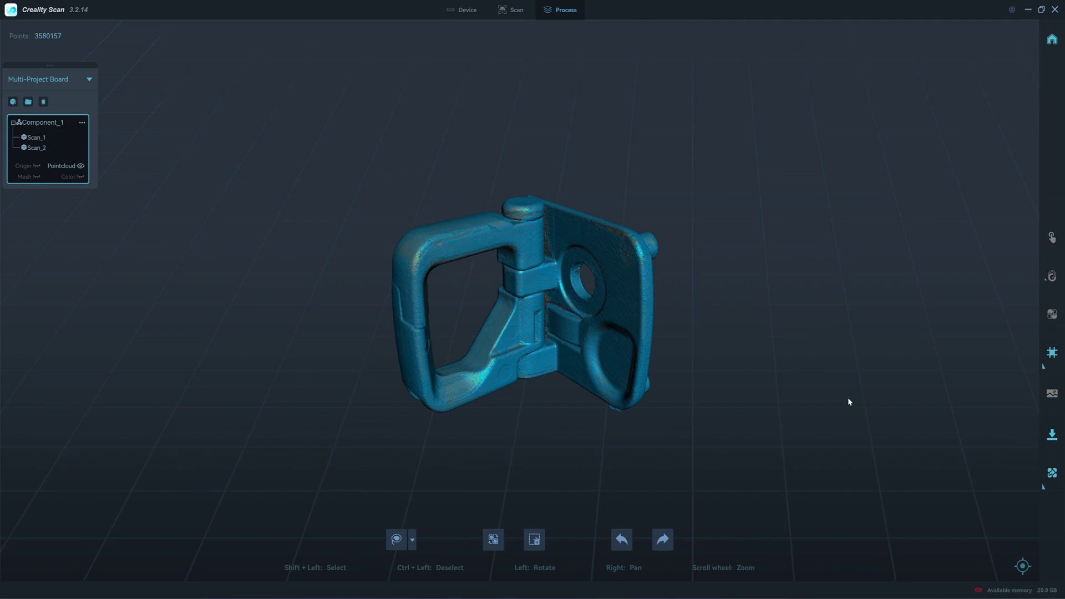
pyautogui.moveTo(847, 397); pyautogui.dragTo(669, 340)
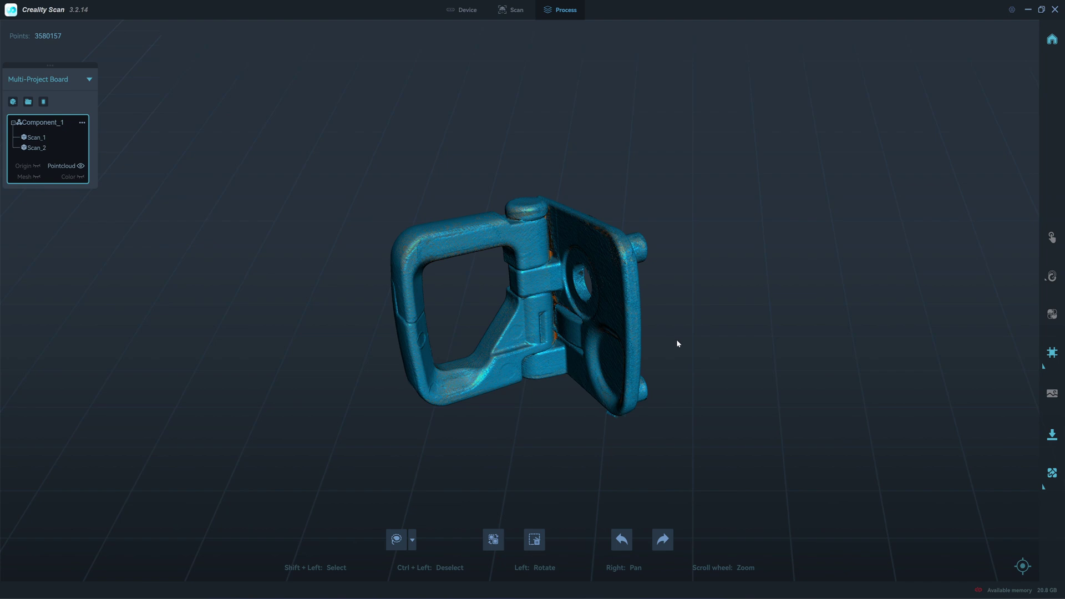
pyautogui.moveTo(678, 339)
pyautogui.mouseDown()
pyautogui.moveTo(623, 330)
pyautogui.moveTo(603, 361)
pyautogui.moveTo(536, 364)
pyautogui.moveTo(684, 344)
pyautogui.moveTo(677, 331)
pyautogui.moveTo(672, 340)
pyautogui.mouseUp()
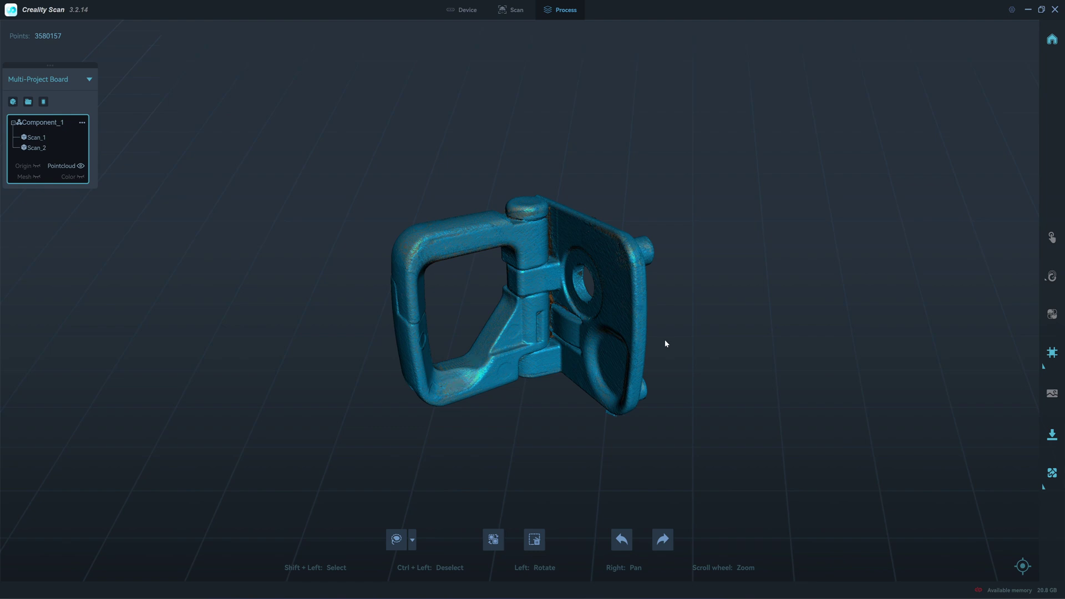
pyautogui.moveTo(666, 343)
pyautogui.mouseDown()
pyautogui.moveTo(572, 344)
pyautogui.moveTo(646, 338)
pyautogui.mouseUp()
pyautogui.moveTo(1049, 359)
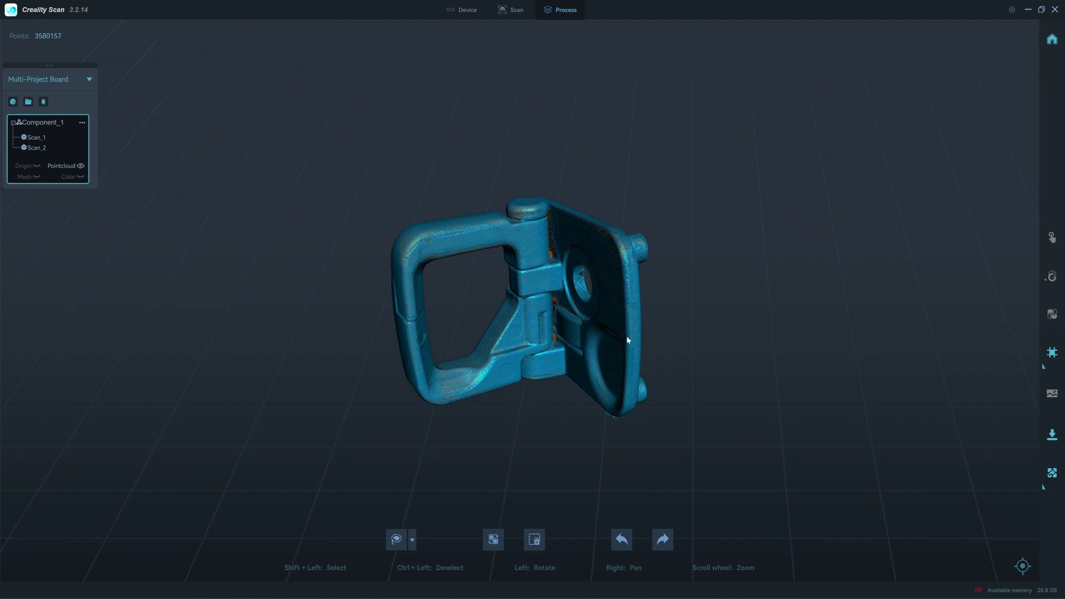
pyautogui.moveTo(593, 347); pyautogui.dragTo(707, 274)
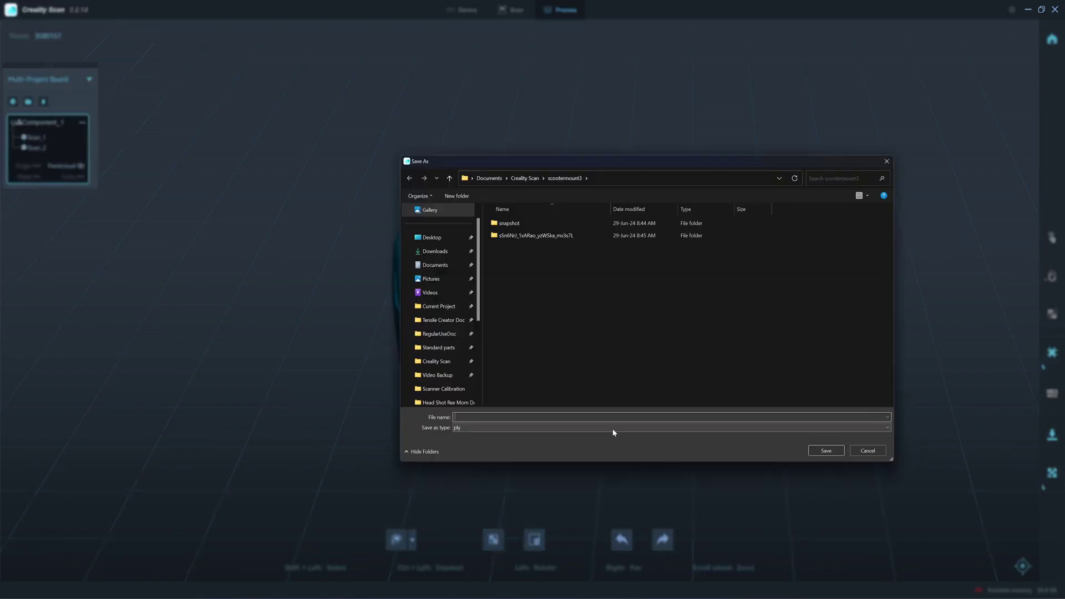
# Export the merged point cloud as a ply file named Original Hook Export in the scootermount3 folder
pyautogui.click(612, 428)
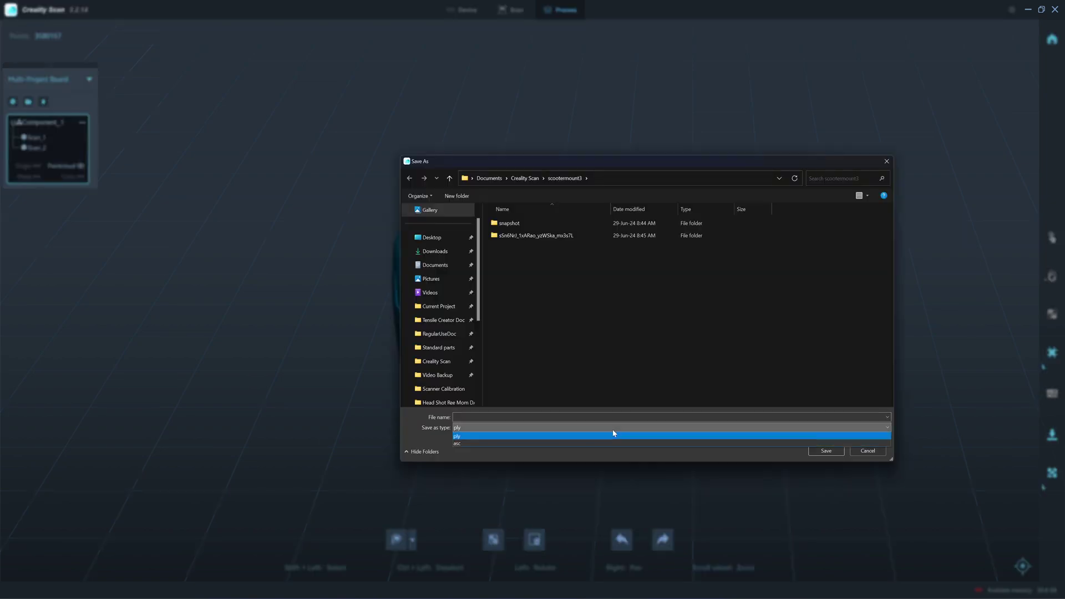
pyautogui.click(466, 437)
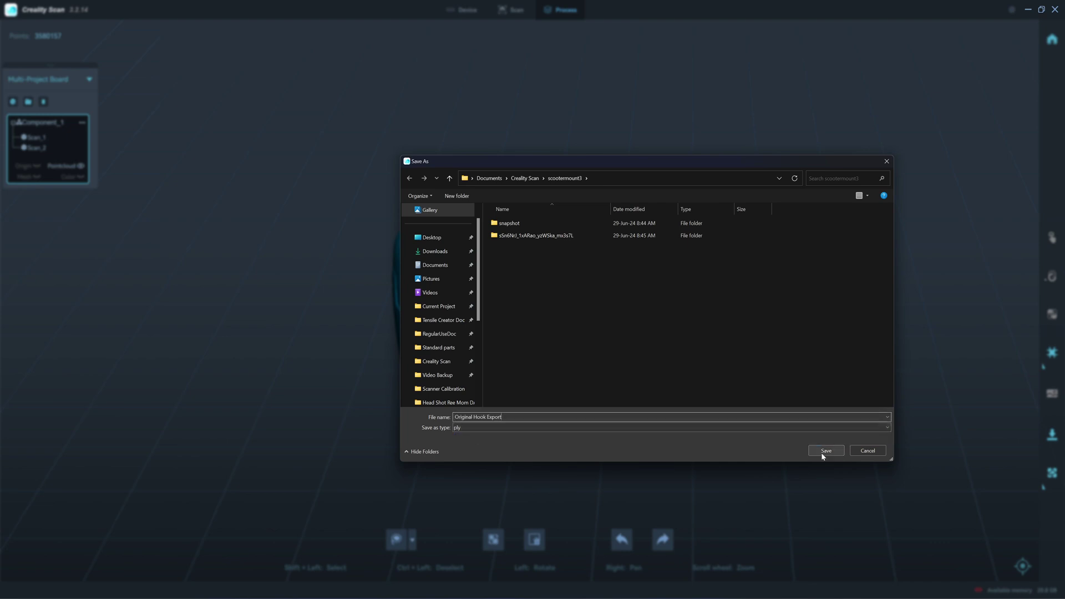
pyautogui.click(824, 451)
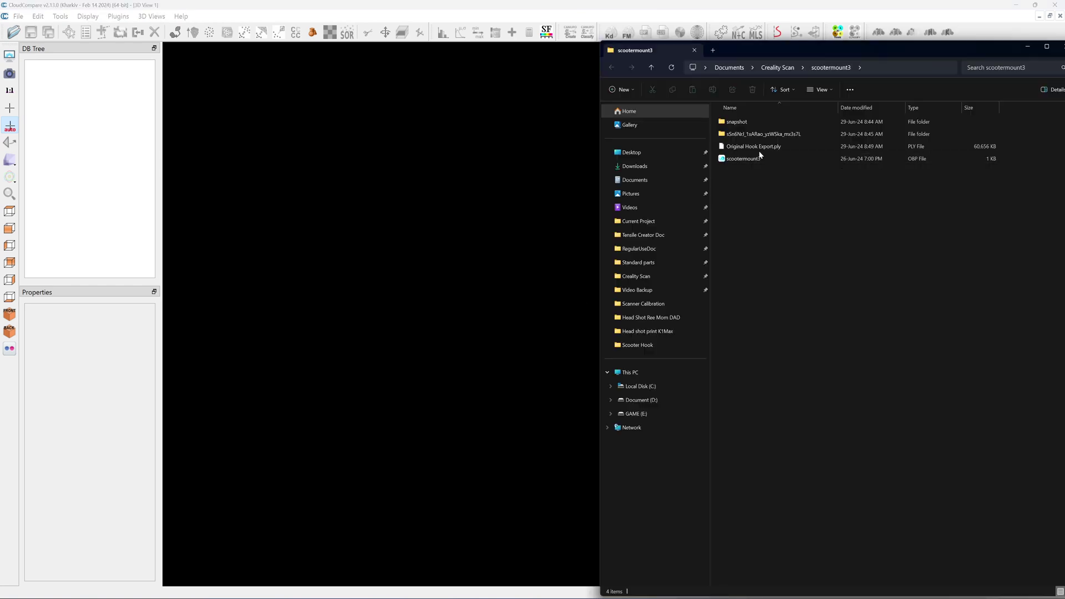
# Switch to CloudCompare and import Original Hook Export.ply with the default vertex and normal property assignments
pyautogui.click(731, 147)
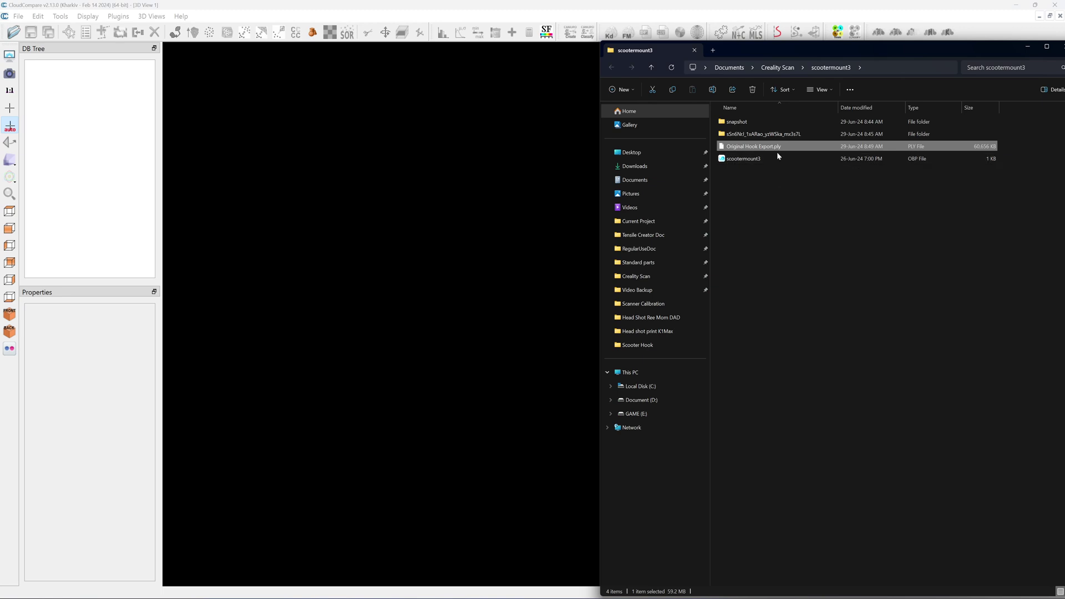
pyautogui.moveTo(729, 149); pyautogui.dragTo(444, 244)
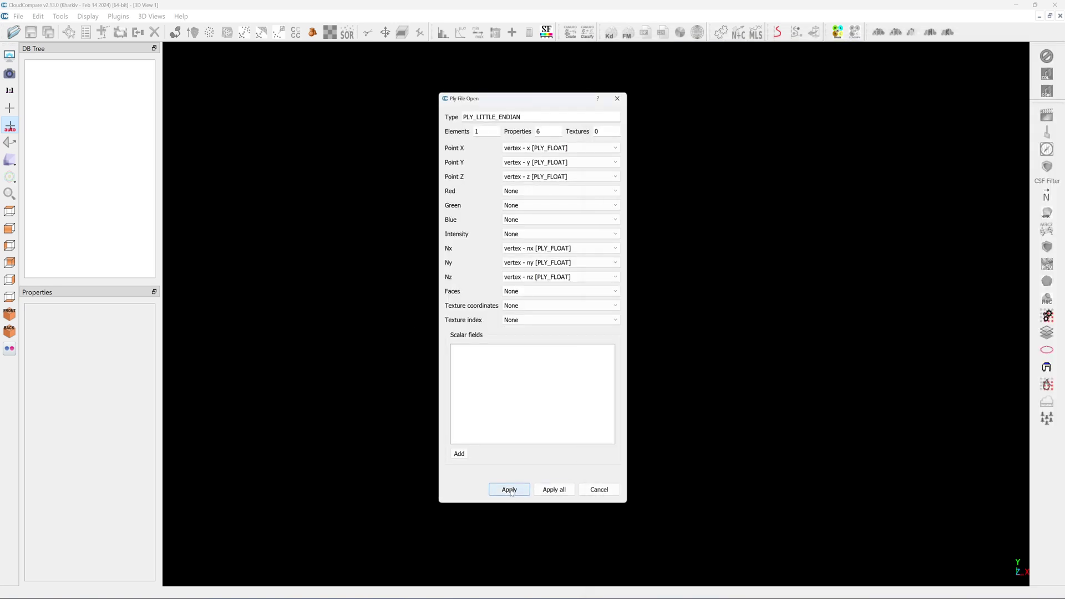
pyautogui.click(511, 492)
# Enable the Eye-dome Lighting OpenGL shader for the imported hook point cloud
pyautogui.moveTo(700, 399); pyautogui.dragTo(438, 202)
pyautogui.scroll(8, 483, 227)
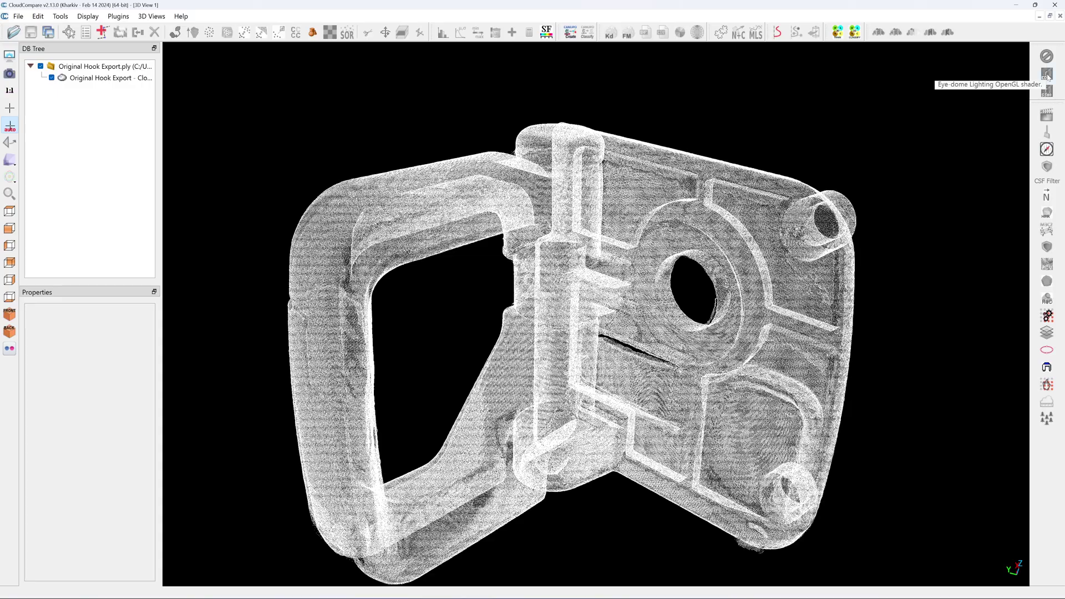
pyautogui.click(1047, 77)
pyautogui.scroll(-4, 879, 142)
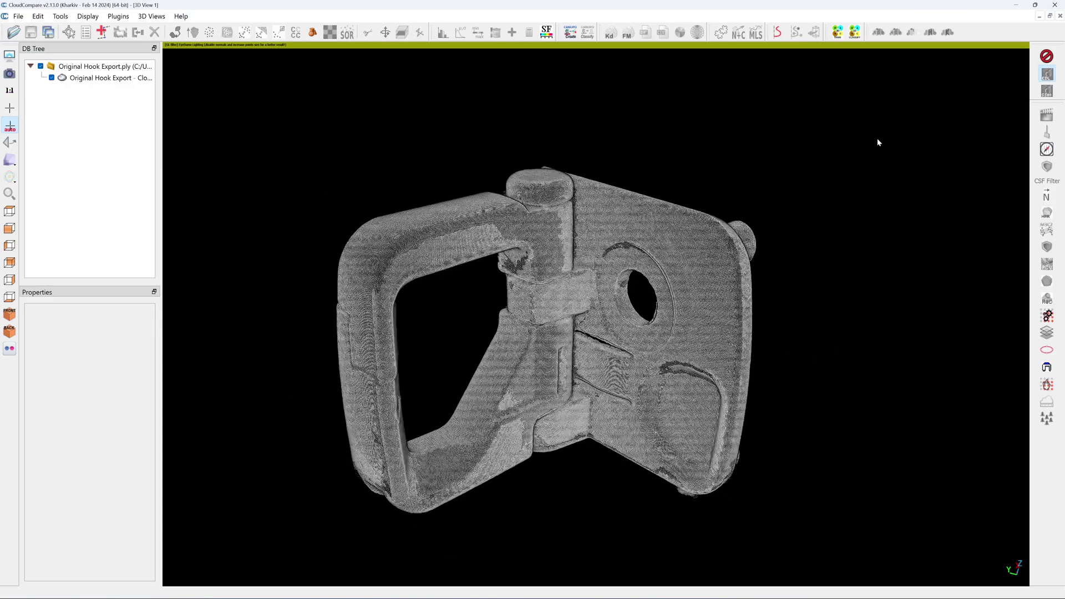
pyautogui.moveTo(878, 142); pyautogui.dragTo(843, 155)
# Give the Original Hook Export cloud a unique light green color, #aaff7f
pyautogui.click(107, 78)
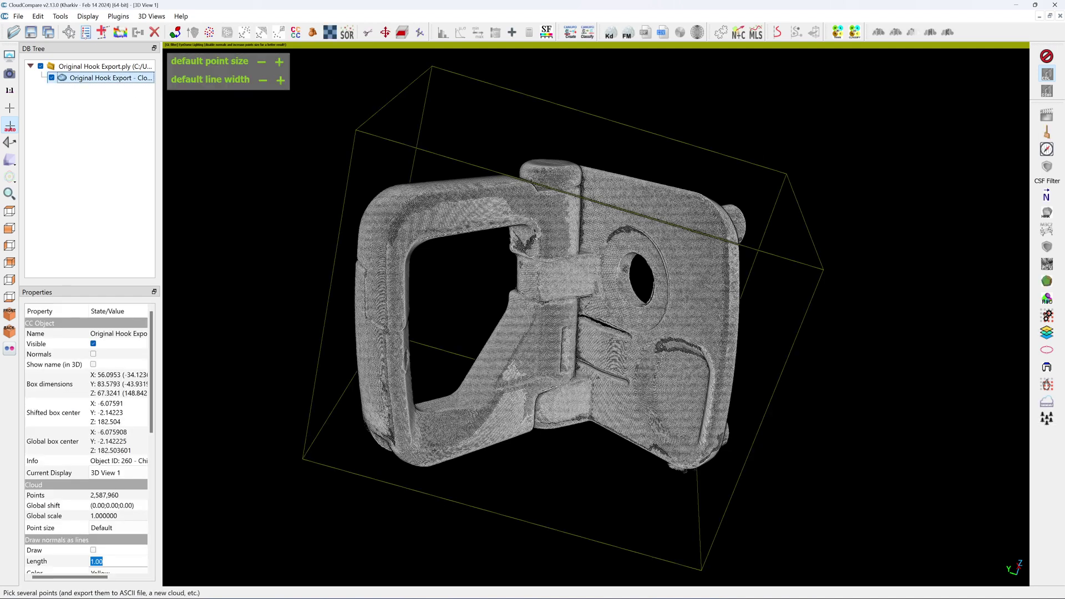
pyautogui.click(37, 18)
pyautogui.moveTo(53, 30)
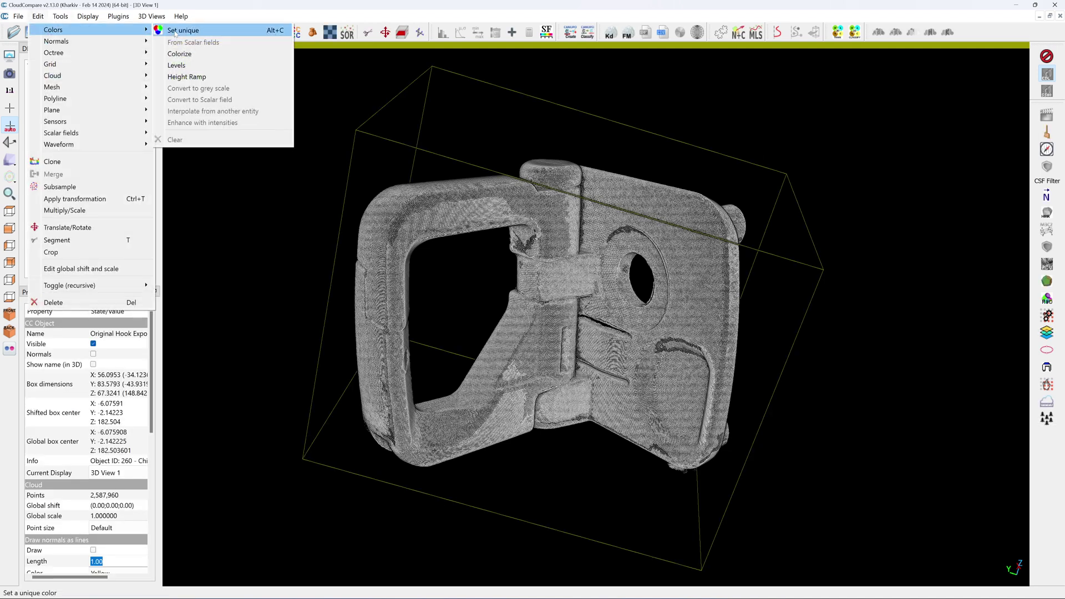
pyautogui.click(183, 29)
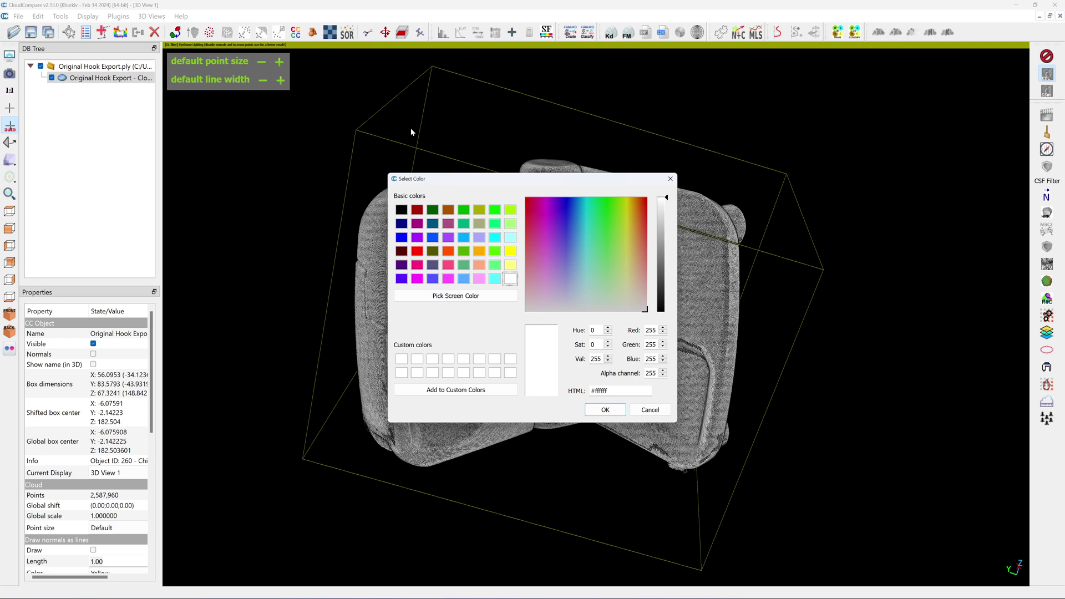
pyautogui.click(510, 223)
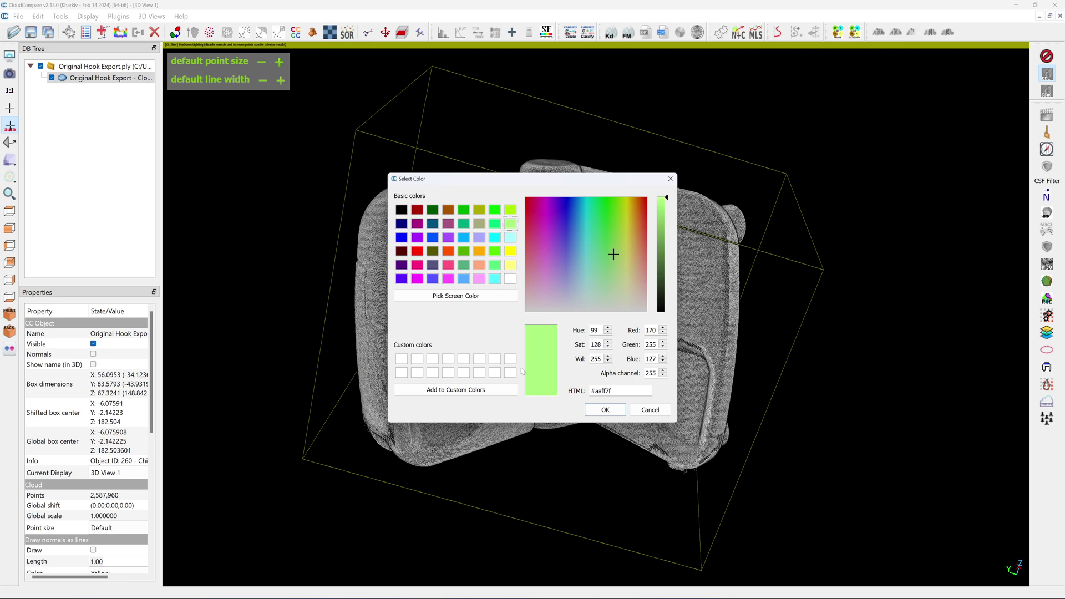
pyautogui.click(607, 409)
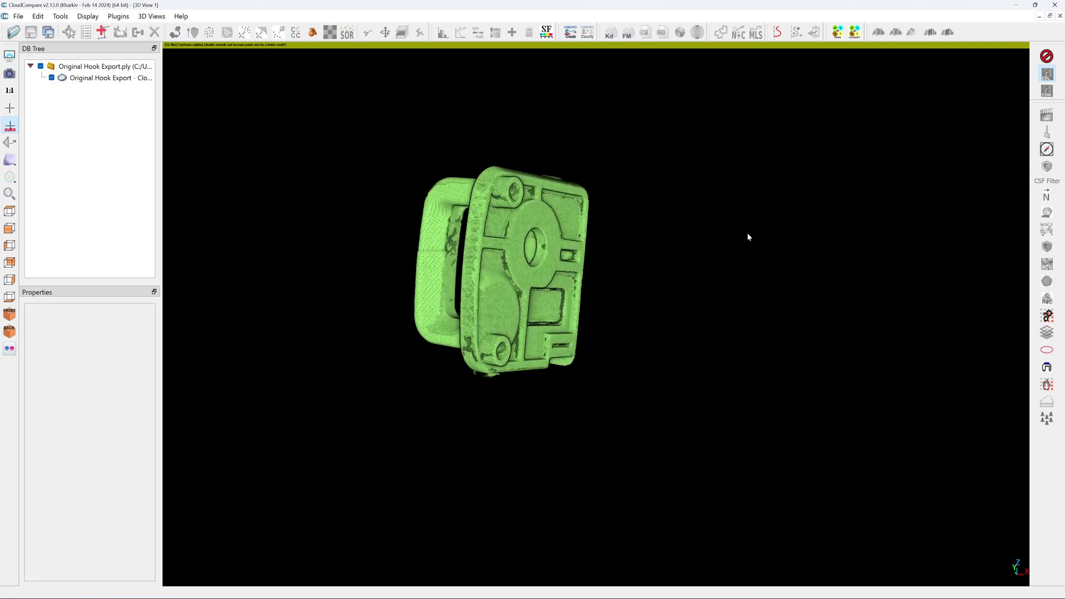
pyautogui.moveTo(738, 240); pyautogui.dragTo(1022, 566)
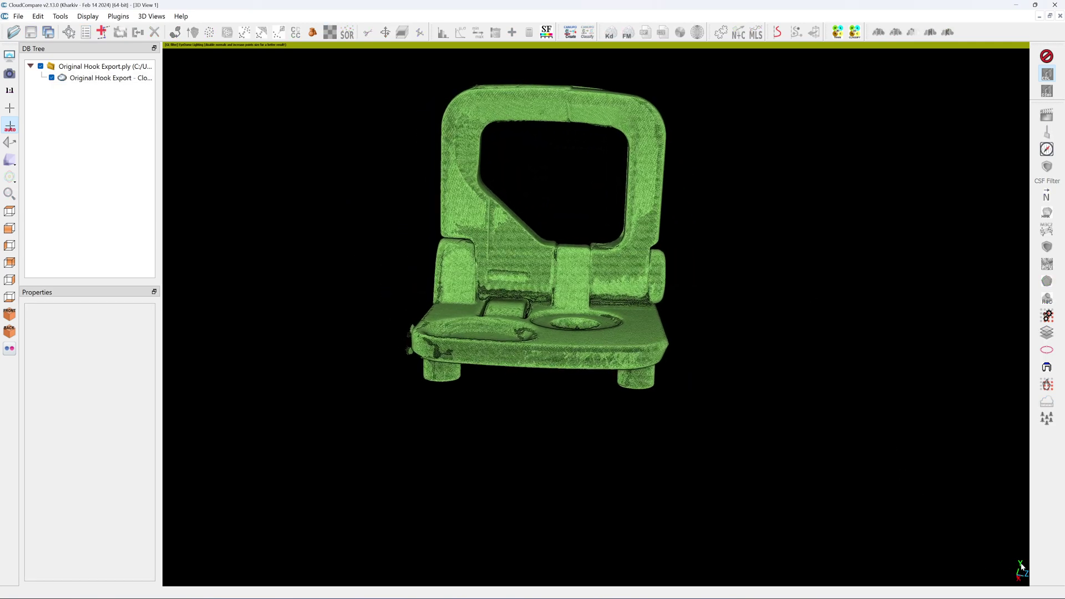
# Level the Original Hook Export cloud using three points on the flat ring around the round hole on the base's underside
pyautogui.click(15, 216)
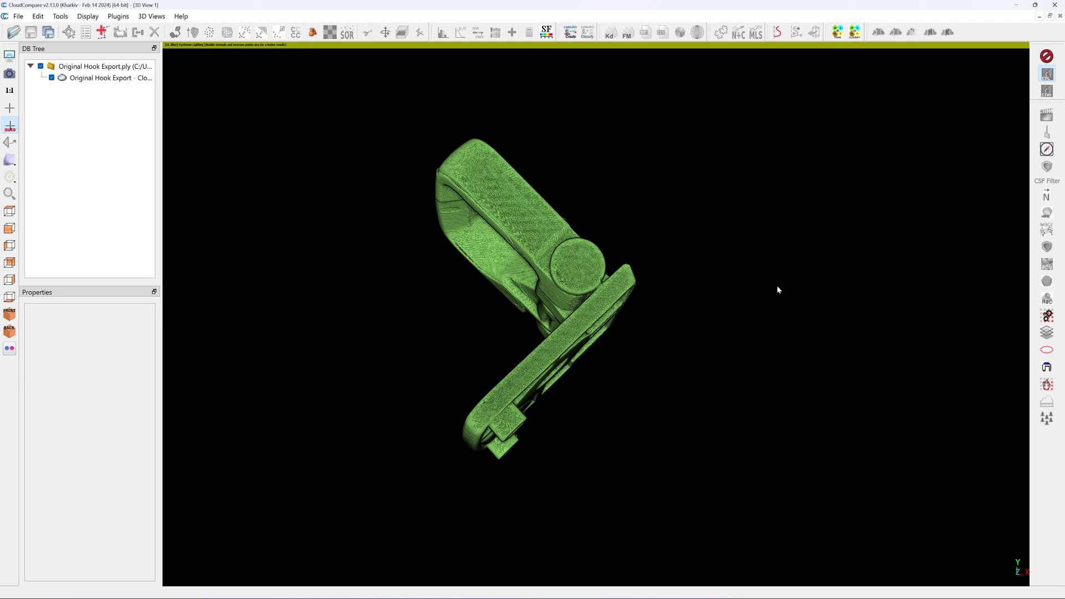
pyautogui.moveTo(756, 327); pyautogui.dragTo(439, 277)
pyautogui.click(100, 78)
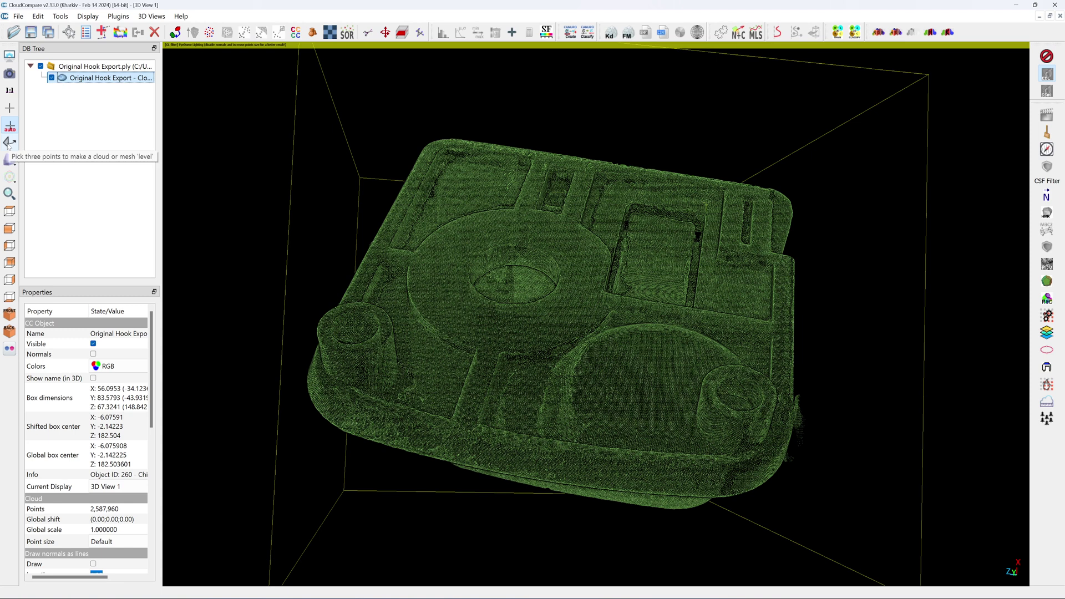
pyautogui.click(11, 143)
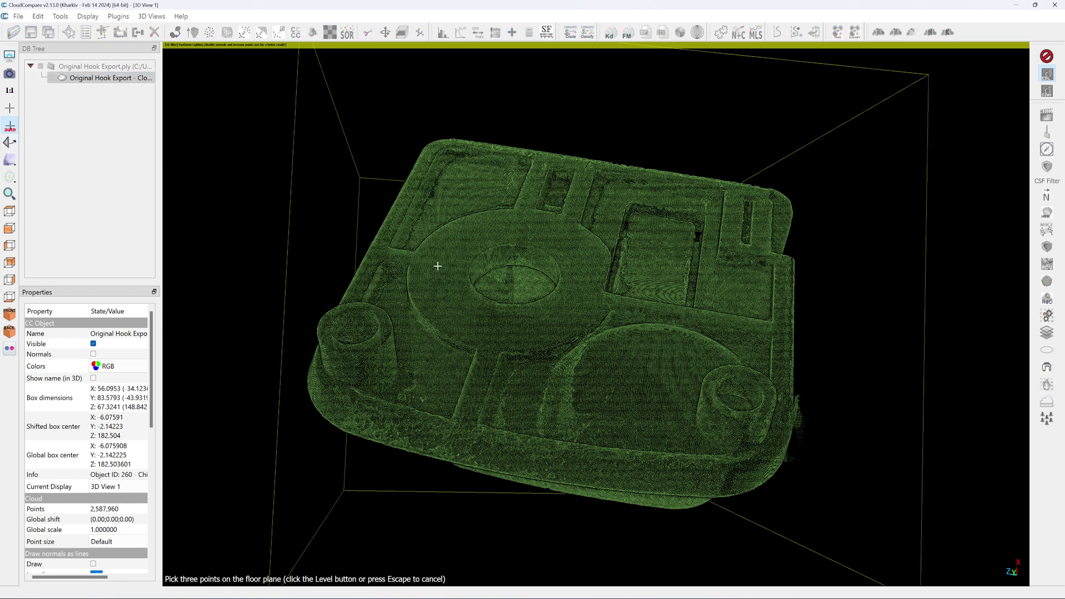
pyautogui.click(433, 265)
pyautogui.click(515, 340)
pyautogui.click(578, 239)
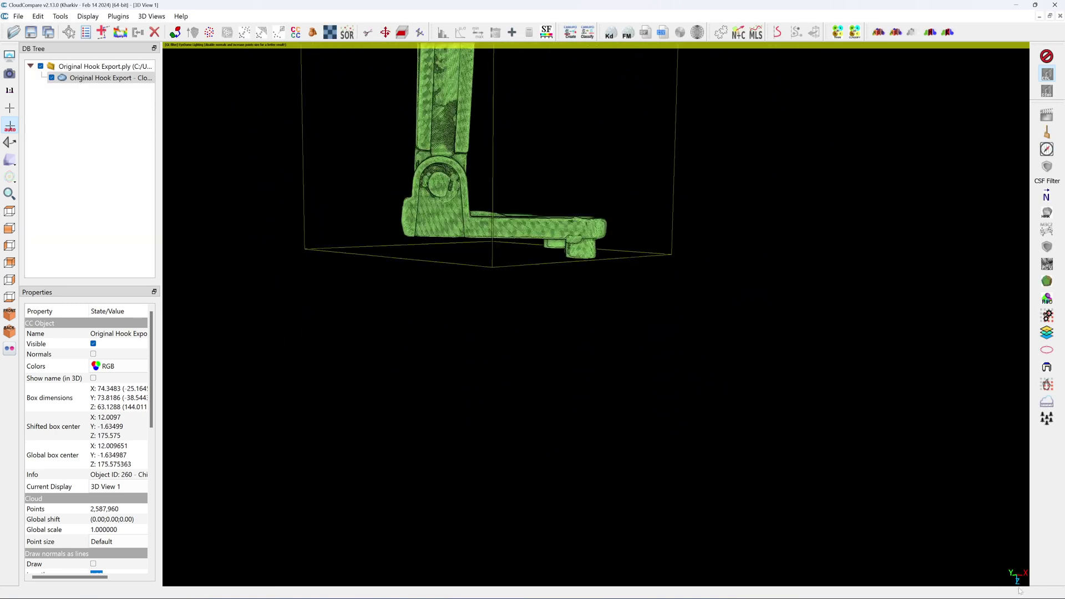
# Rotate the hook cloud 180 degrees about the X axis around its object center with the advanced Translate/Rotate options
pyautogui.click(70, 29)
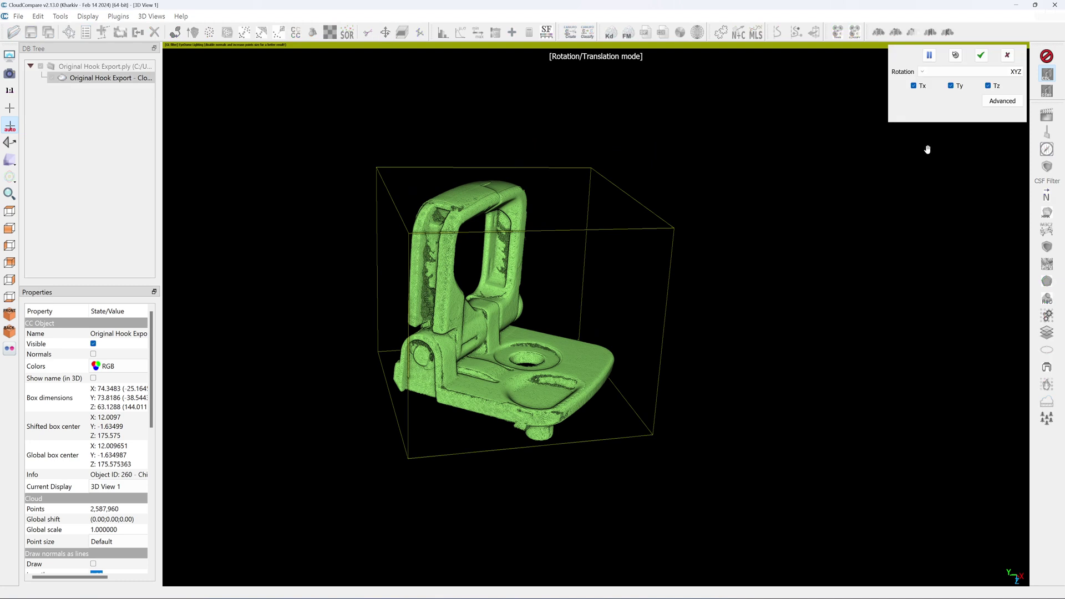
pyautogui.click(1005, 73)
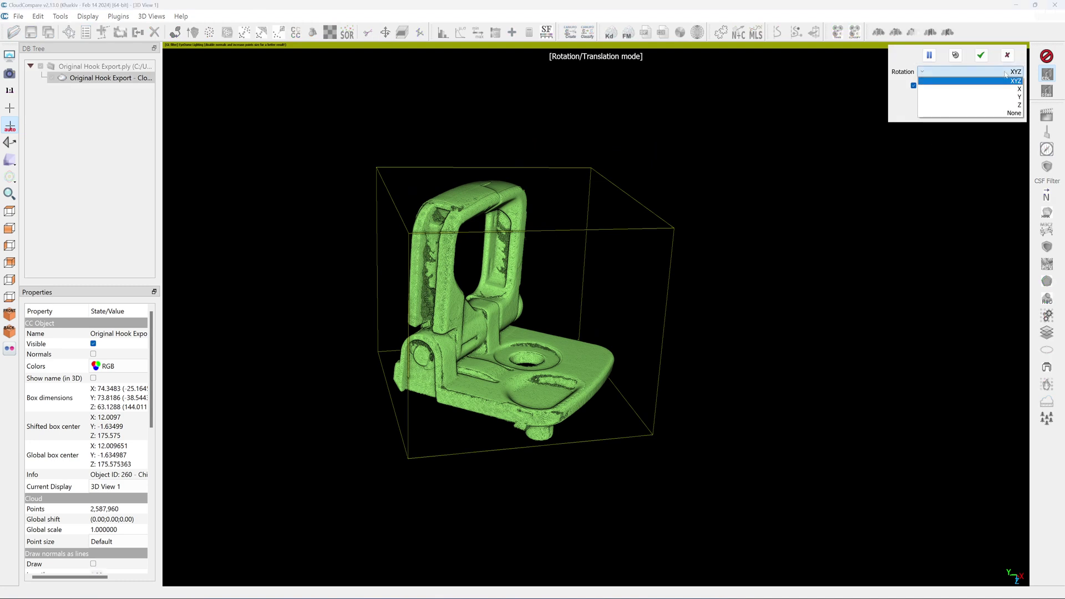
pyautogui.click(1010, 91)
pyautogui.click(1003, 100)
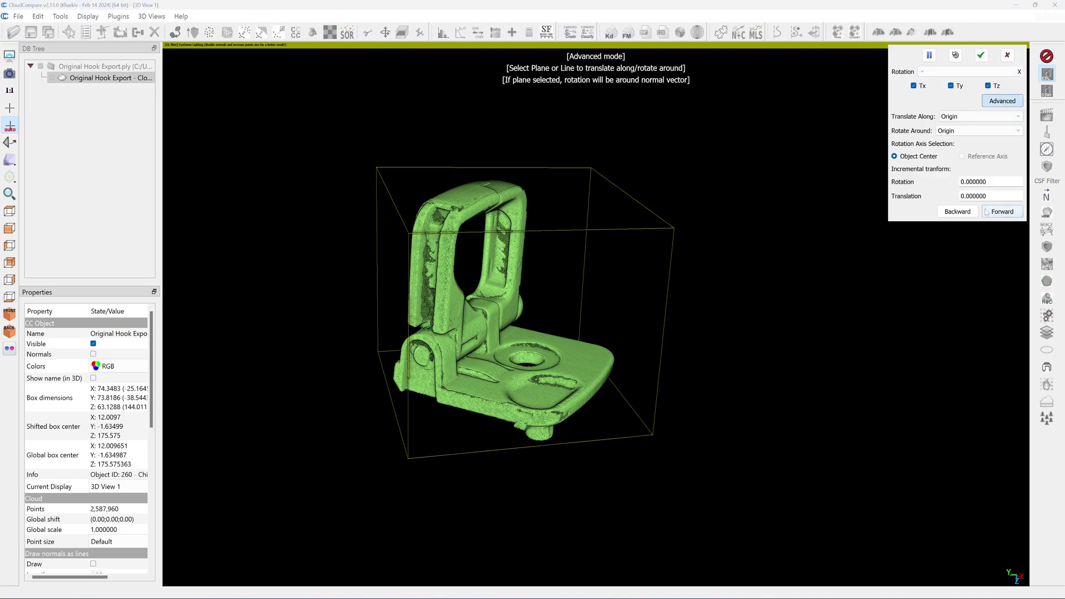
pyautogui.moveTo(987, 182); pyautogui.dragTo(946, 187)
pyautogui.write('180')
pyautogui.click(1003, 212)
pyautogui.moveTo(858, 290); pyautogui.dragTo(923, 351)
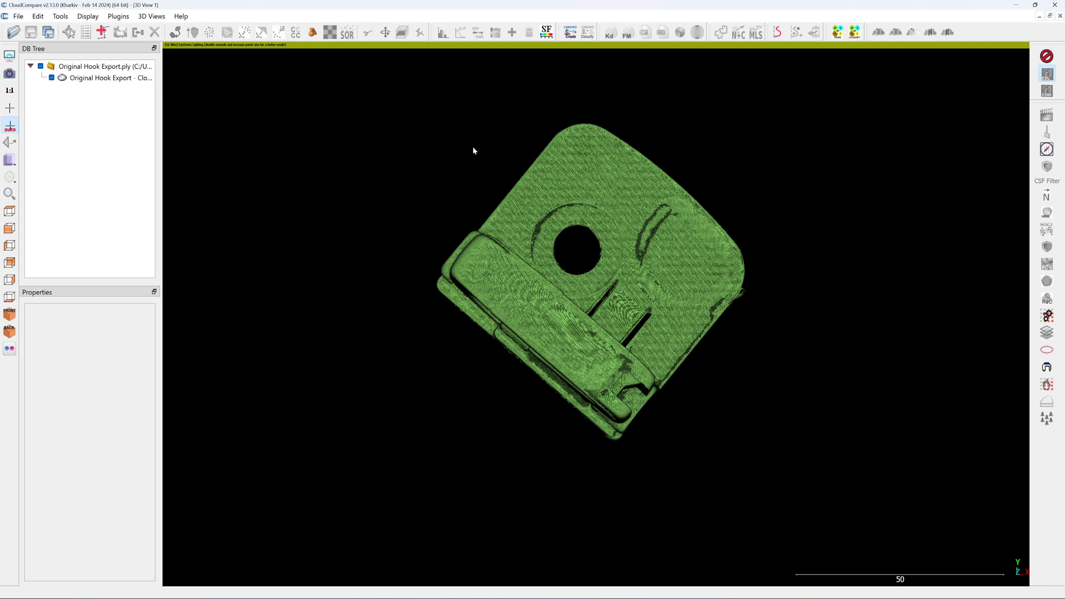
# Restrict the cloud's rotation to the Z axis and turn it freehand until the base's edges line up with the X and Y axes
pyautogui.click(100, 77)
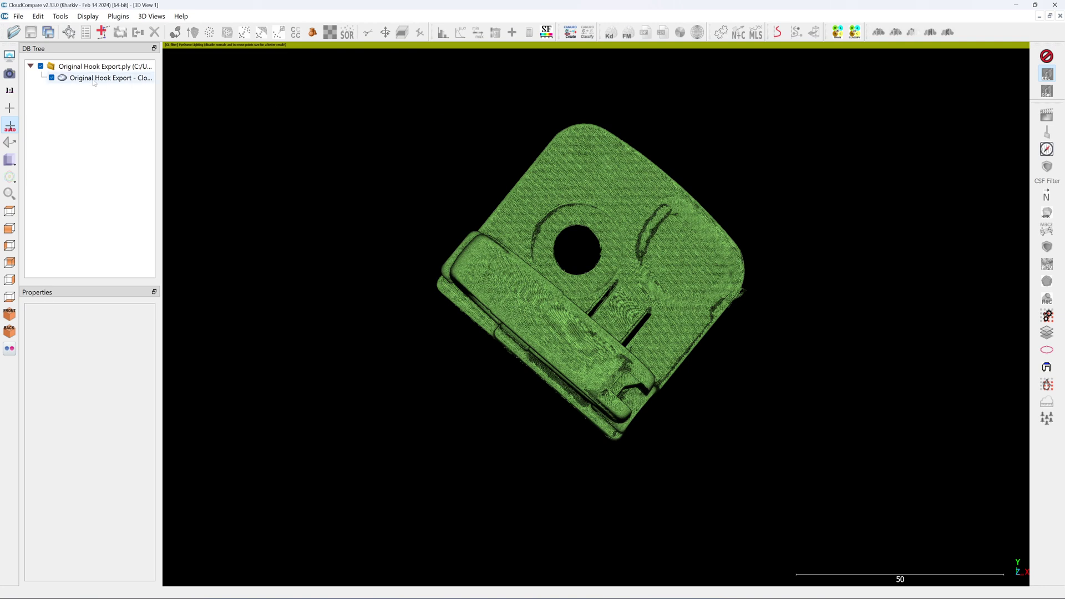
pyautogui.click(386, 32)
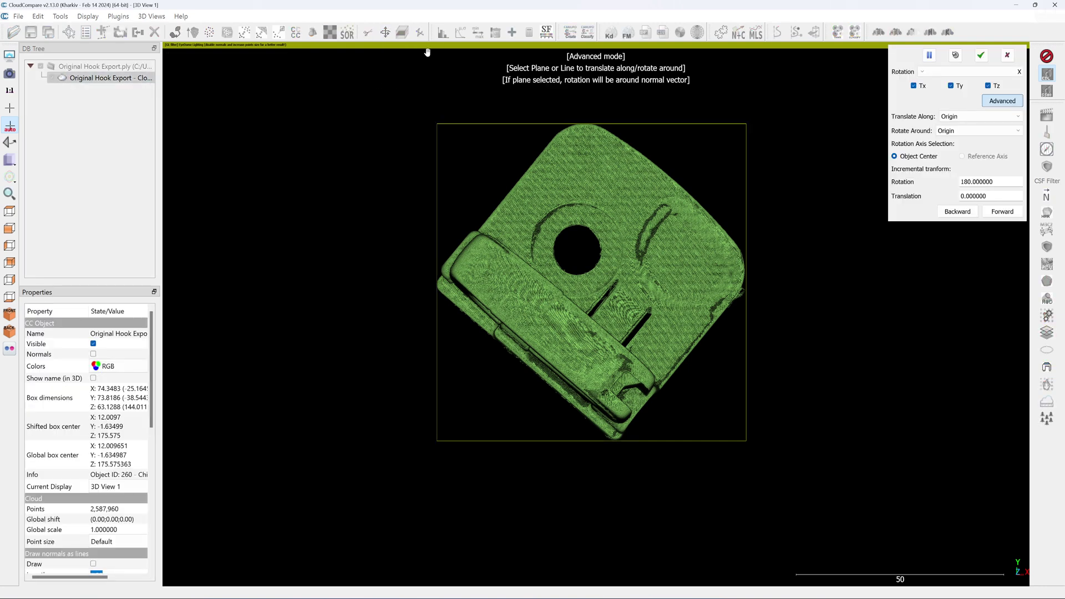
pyautogui.click(1019, 73)
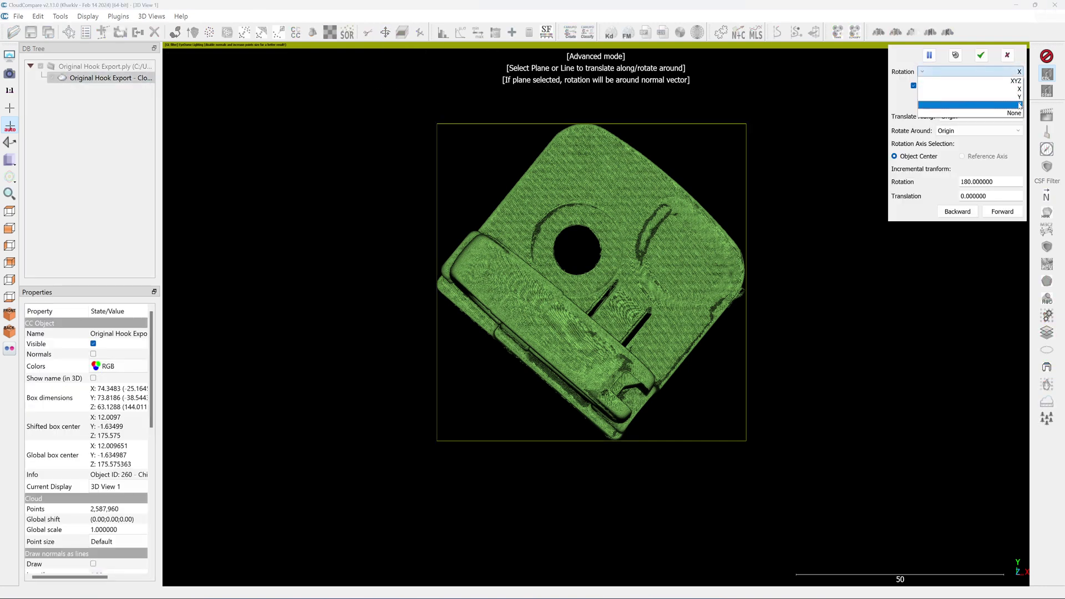
pyautogui.click(1019, 105)
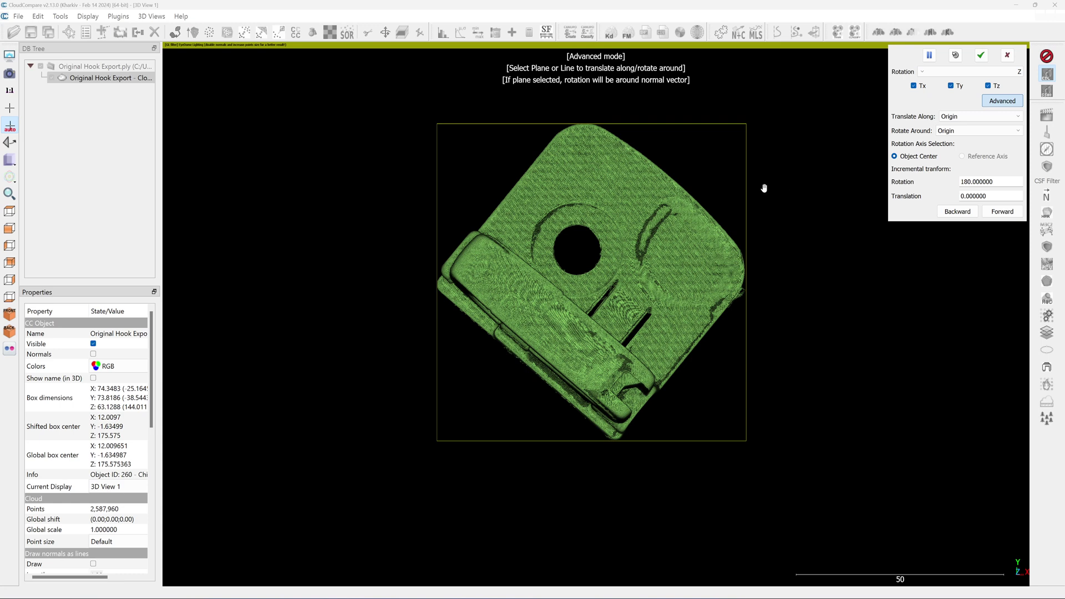
pyautogui.moveTo(767, 186); pyautogui.dragTo(527, 245)
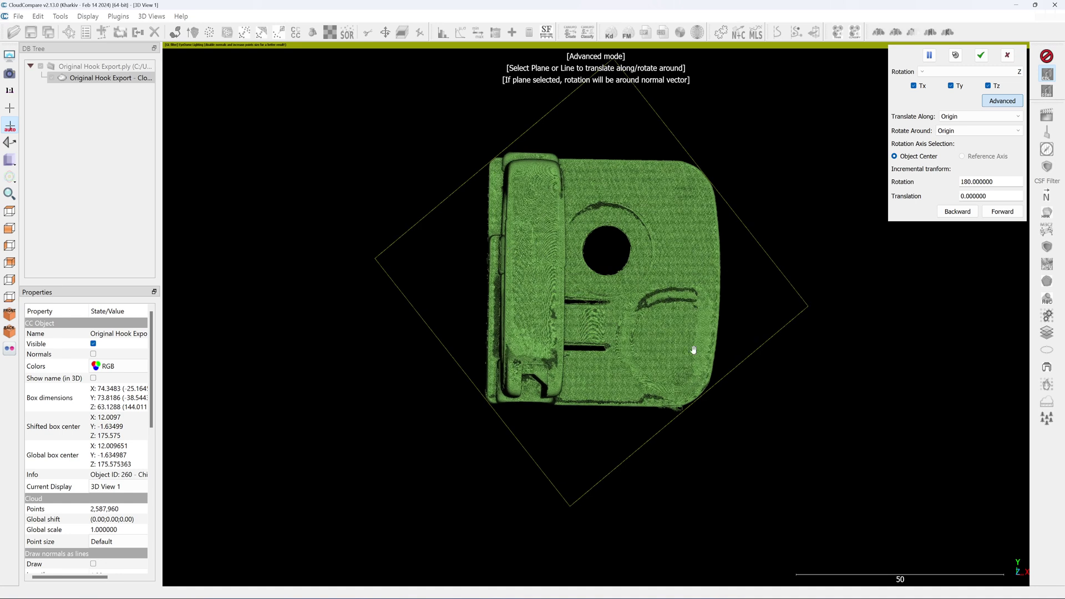
# With Tz translation disabled, fine-tune the cloud's Z rotation against the view border, move it back to the middle and apply the transformation
pyautogui.click(988, 86)
pyautogui.moveTo(714, 252); pyautogui.dragTo(394, 258, button='right')
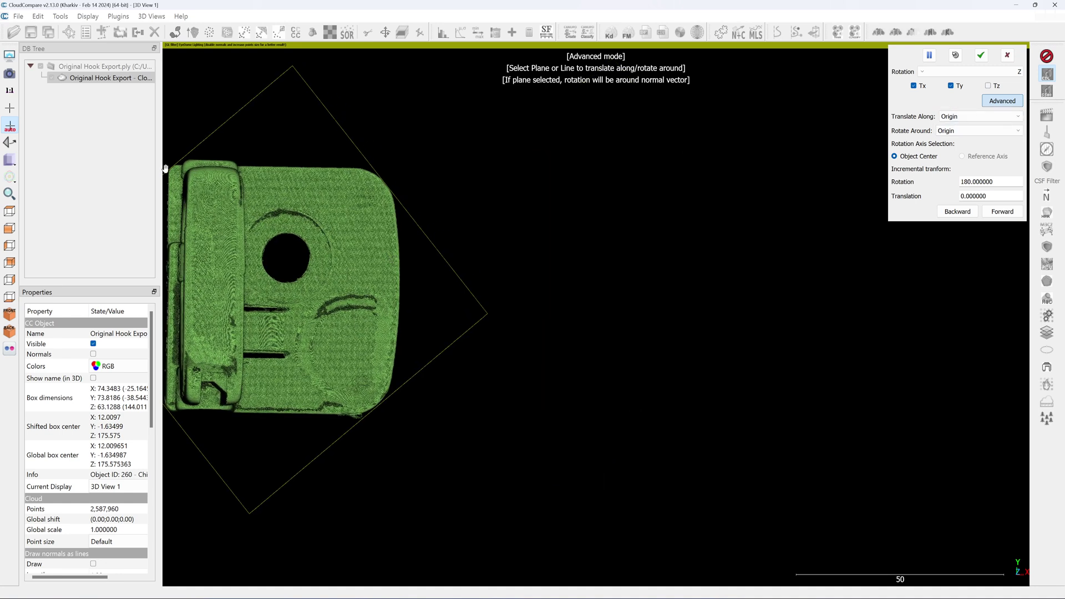
pyautogui.moveTo(516, 257)
pyautogui.mouseDown()
pyautogui.moveTo(518, 273)
pyautogui.moveTo(525, 267)
pyautogui.mouseUp()
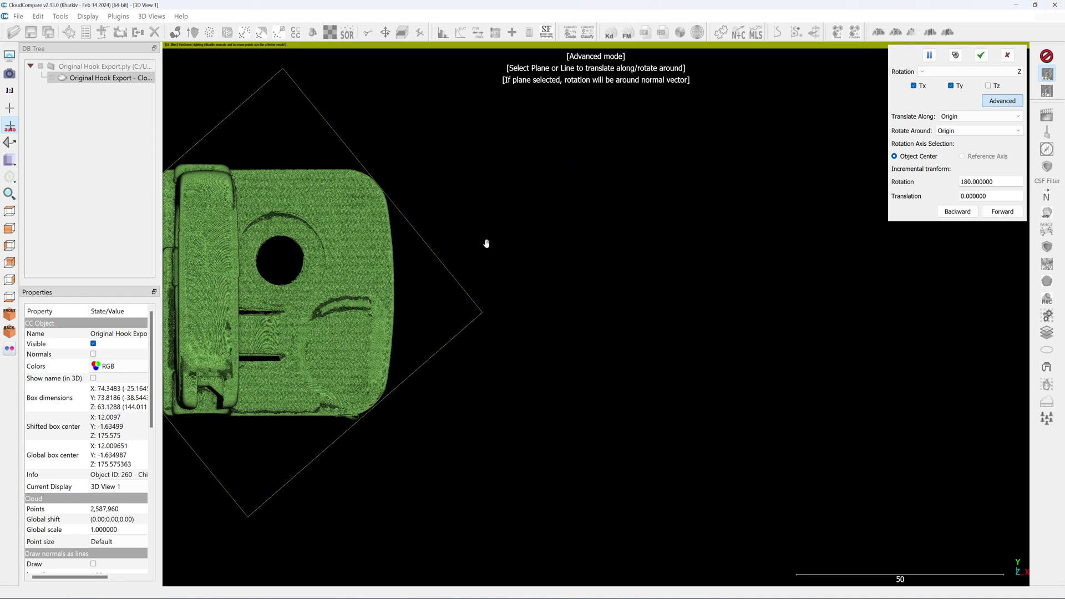
pyautogui.moveTo(408, 259); pyautogui.dragTo(723, 254, button='right')
pyautogui.click(980, 55)
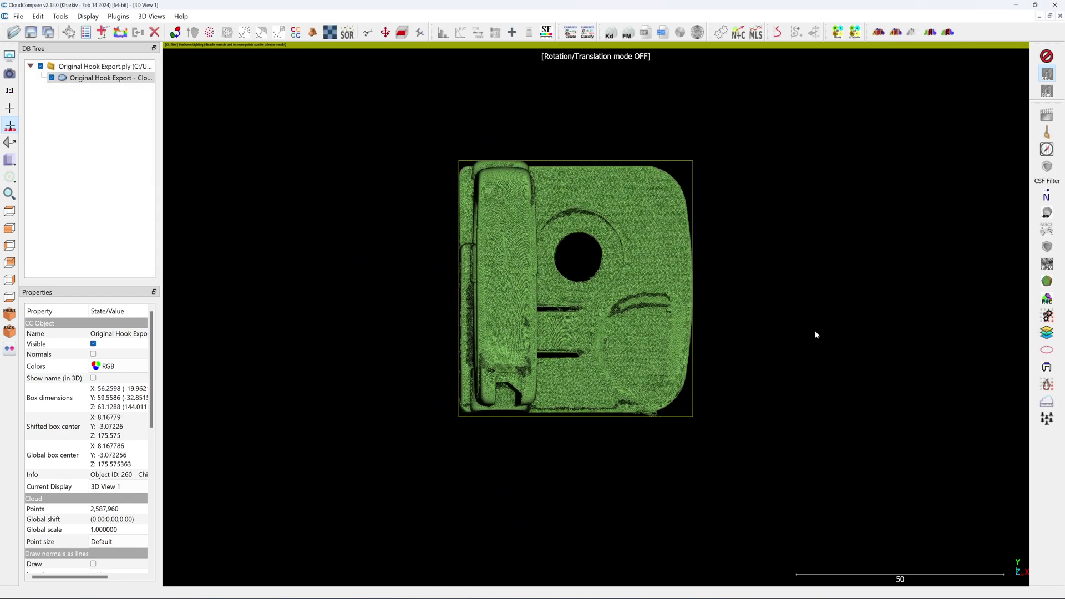
# Check the aligned hook cloud from several directions and save it as the LAS file Original Hook LAS in the scootermount3 folder
pyautogui.press('7')
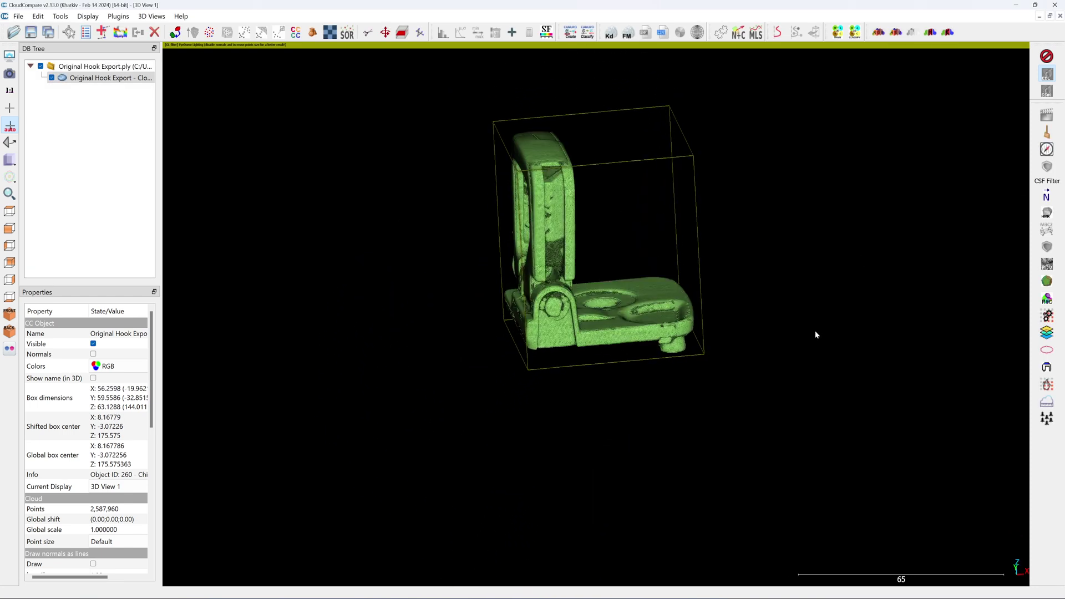
pyautogui.press('5')
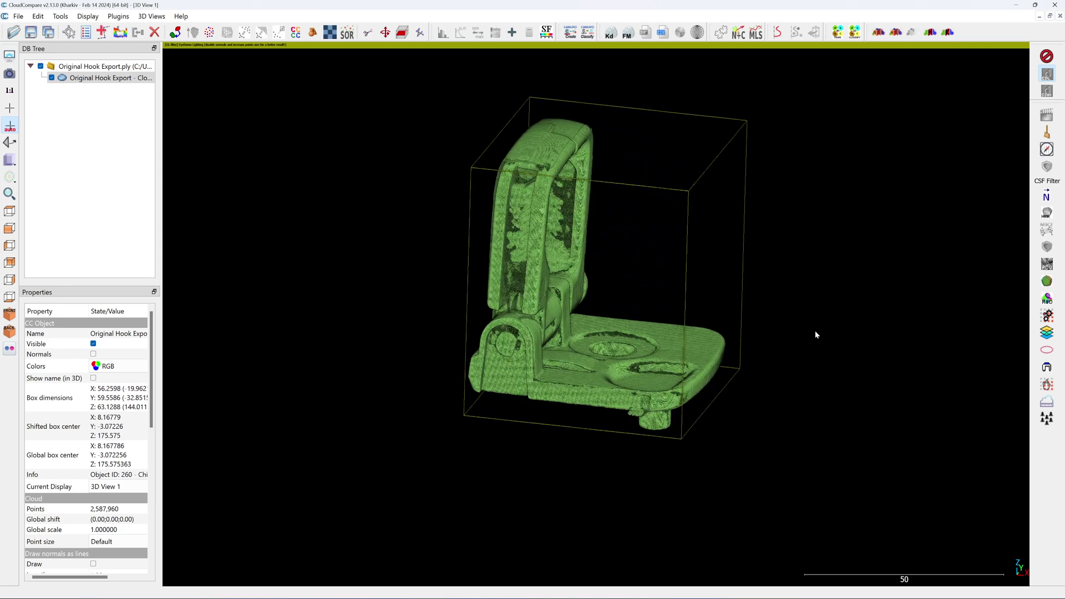
pyautogui.press('6')
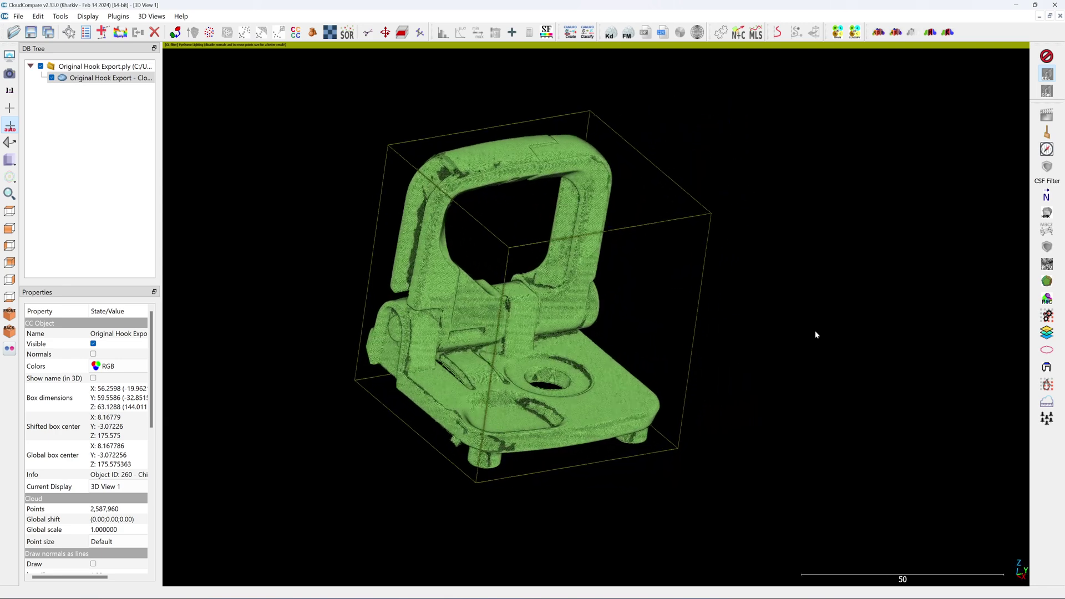
pyautogui.press('9')
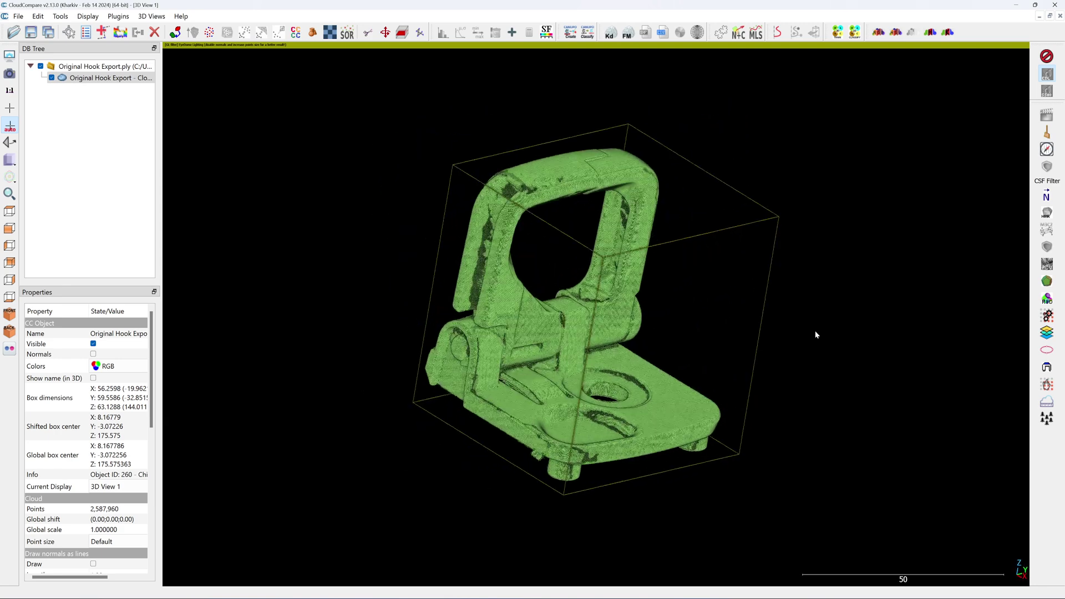
pyautogui.press('6')
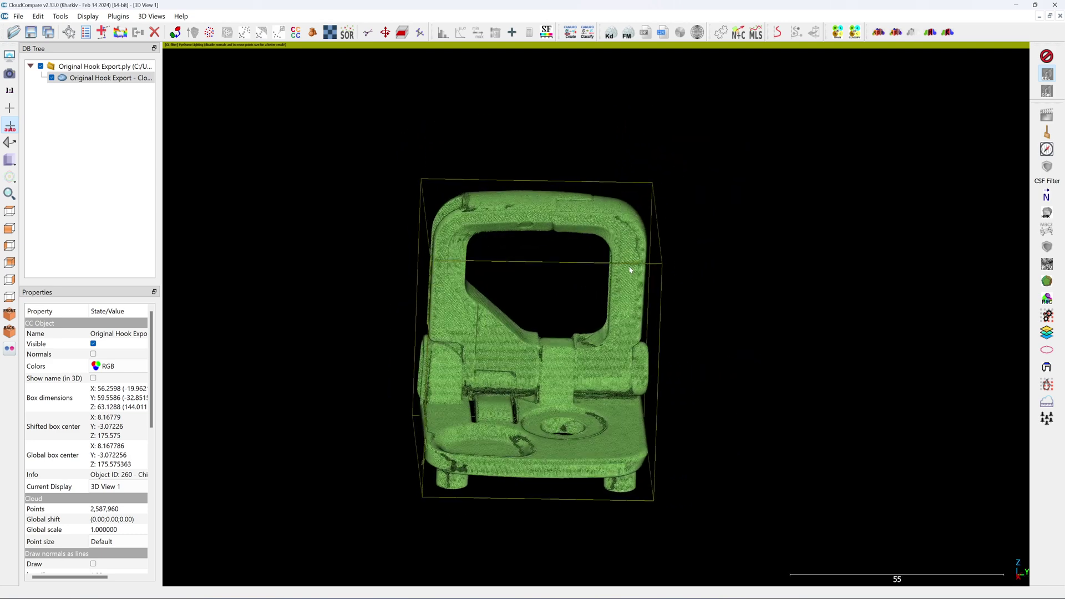
pyautogui.click(113, 79)
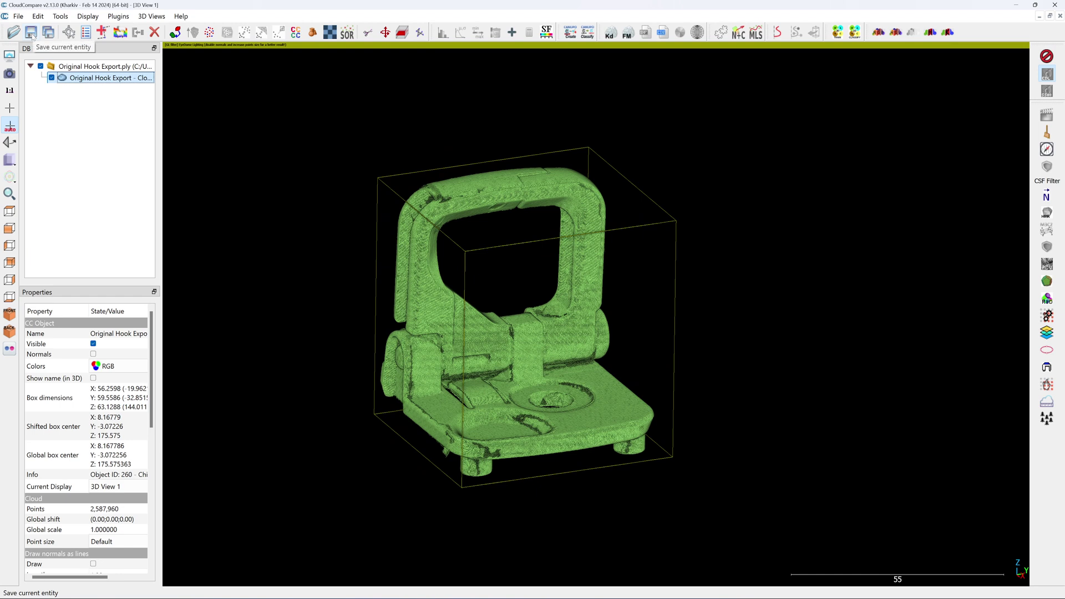
pyautogui.click(32, 33)
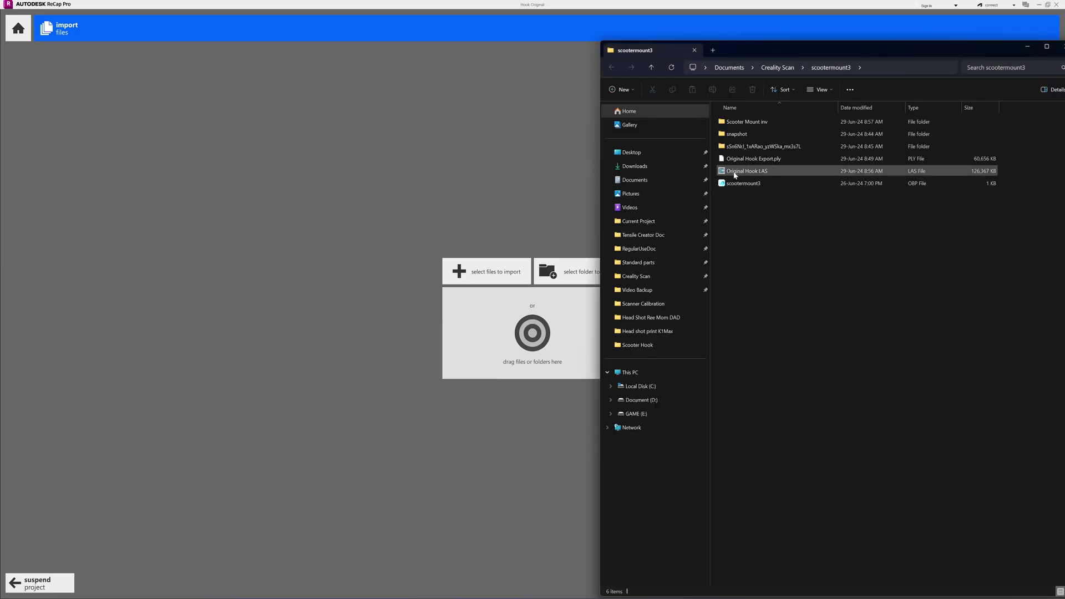
# Switch to Autodesk ReCap Pro and import the Original Hook LAS file from the scootermount3 folder into the Hook Original project
pyautogui.moveTo(735, 175); pyautogui.dragTo(579, 327)
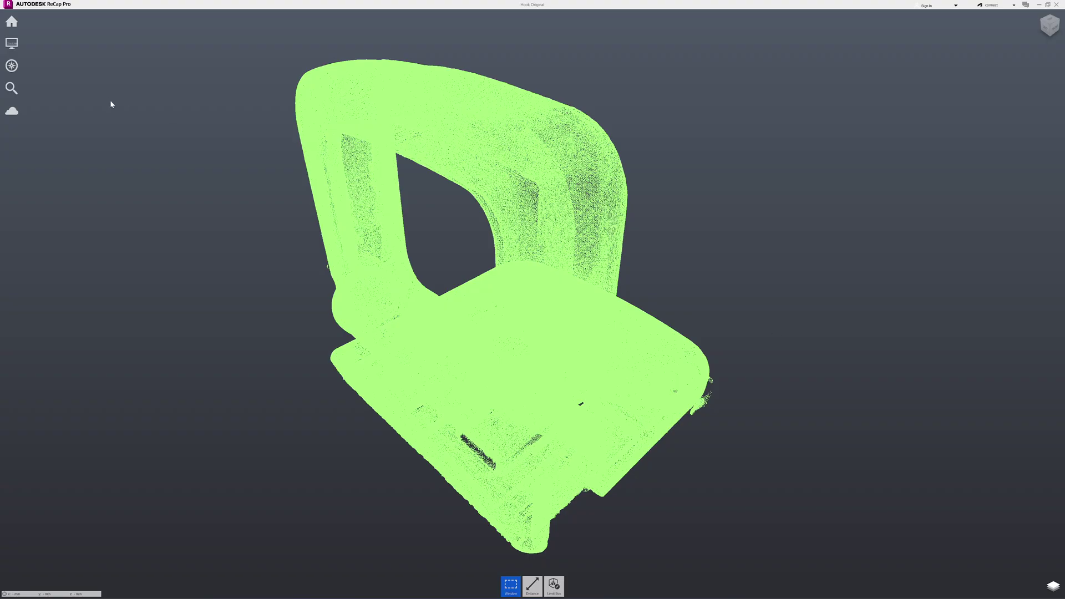
pyautogui.scroll(-5, 279, 208)
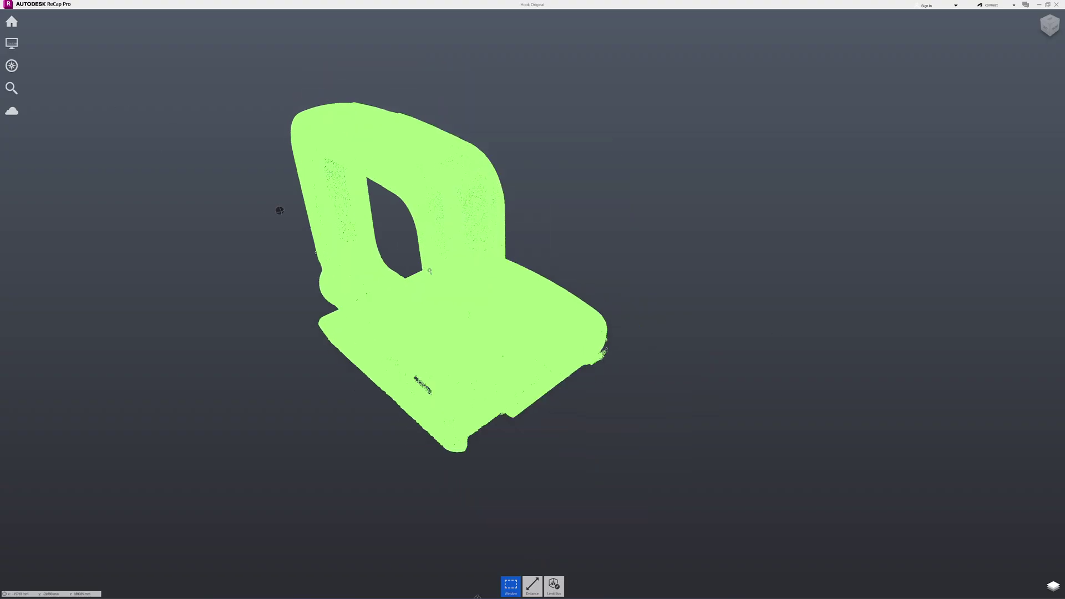
pyautogui.keyDown('shift'); pyautogui.moveTo(427, 301); pyautogui.dragTo(386, 302, button='middle'); pyautogui.keyUp('shift')
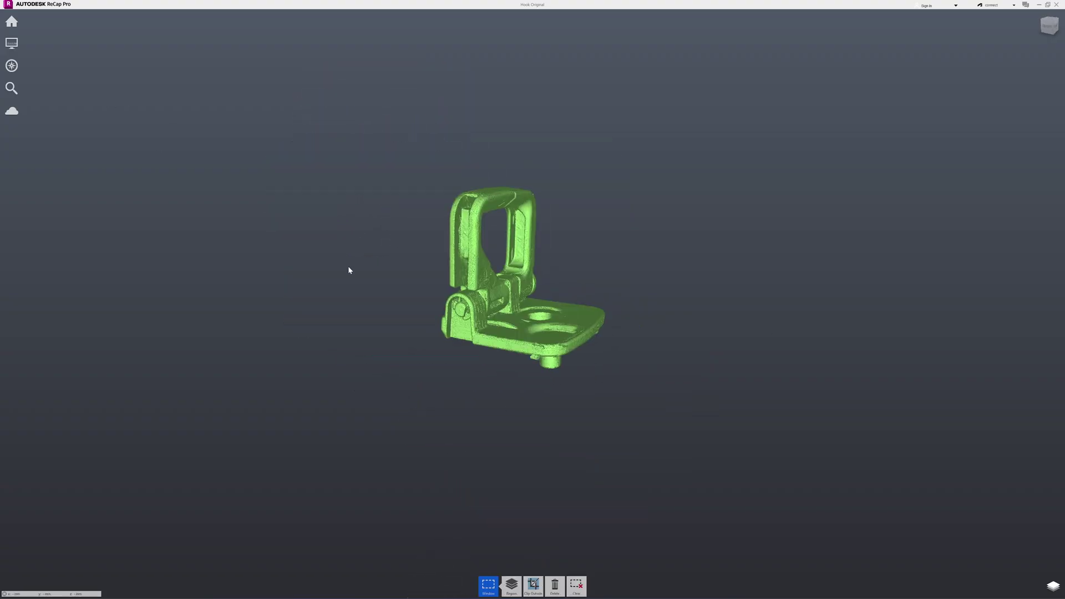
pyautogui.moveTo(11, 19)
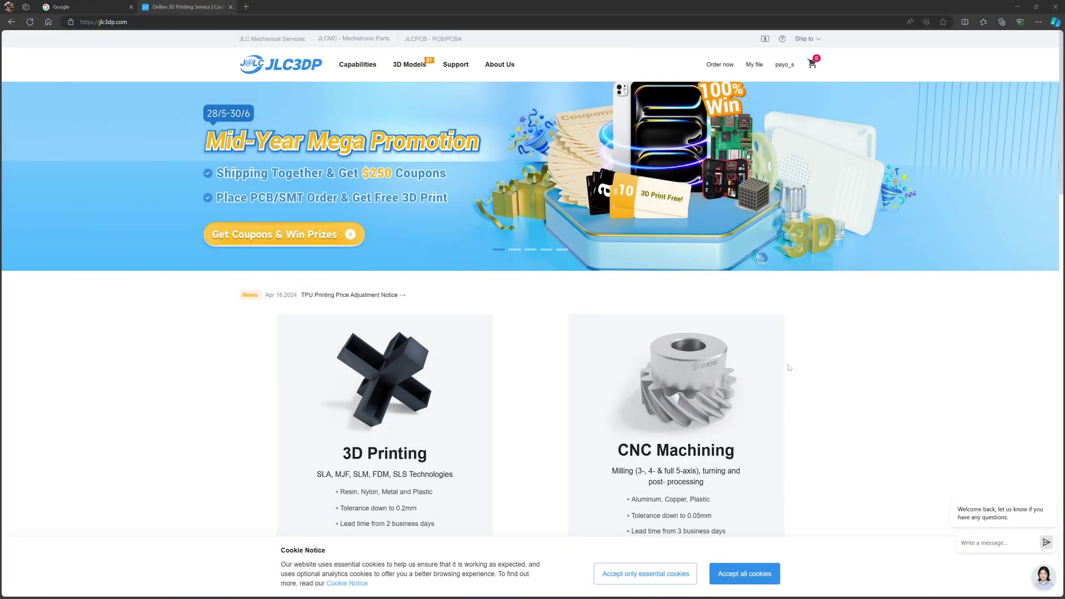
# Switch to the JLC3DP website in the browser, look over its manufacturing services and open the Stainless Steel 3D printing material information
pyautogui.scroll(-2, 542, 359)
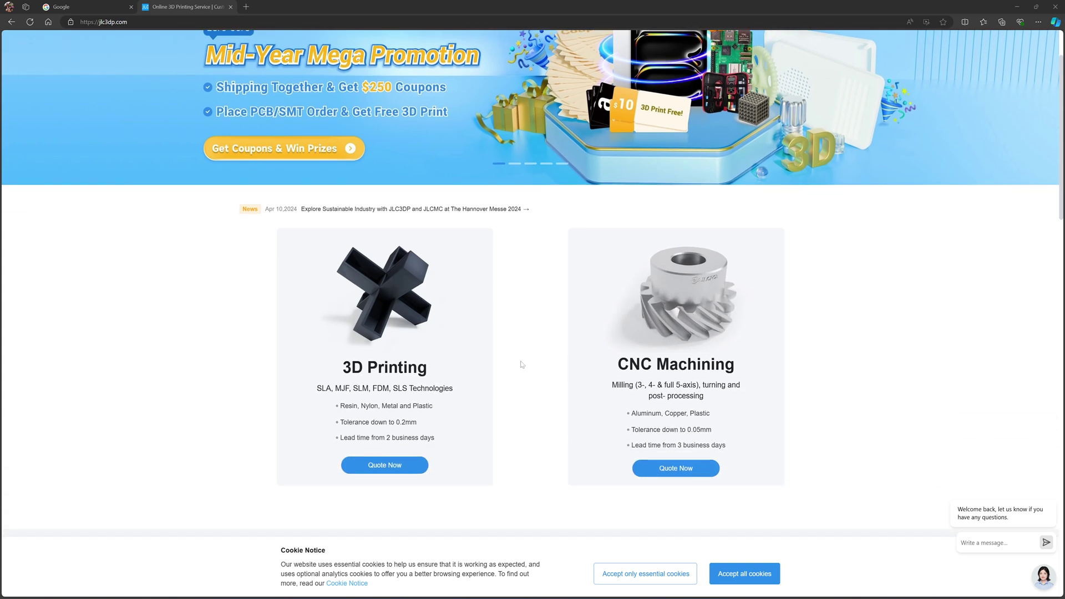
pyautogui.scroll(-1, 519, 366)
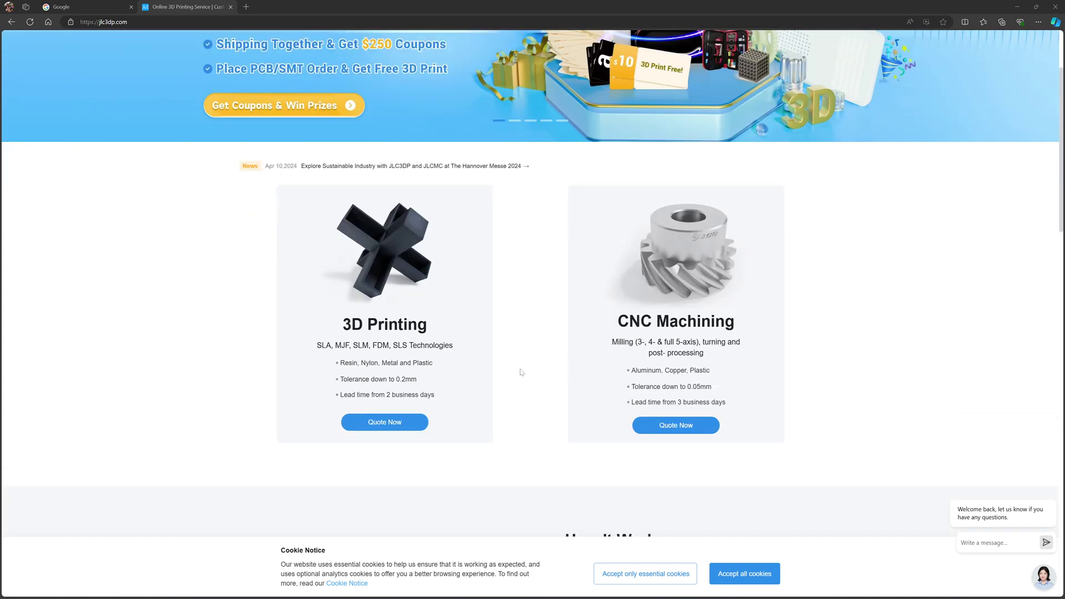
pyautogui.scroll(3, 522, 372)
pyautogui.moveTo(365, 68)
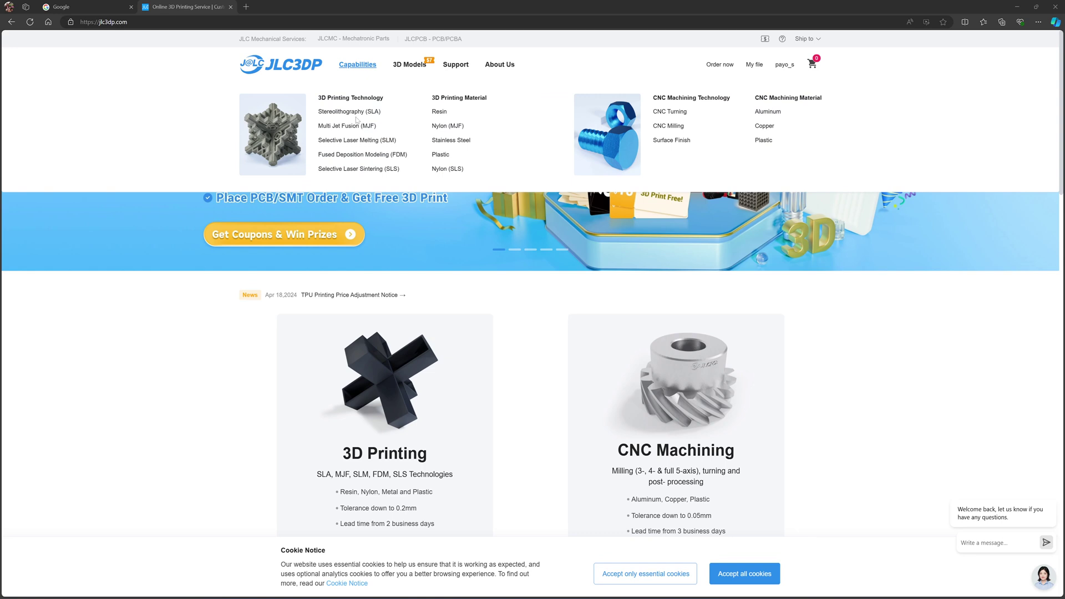
pyautogui.click(451, 140)
pyautogui.scroll(-2, 834, 308)
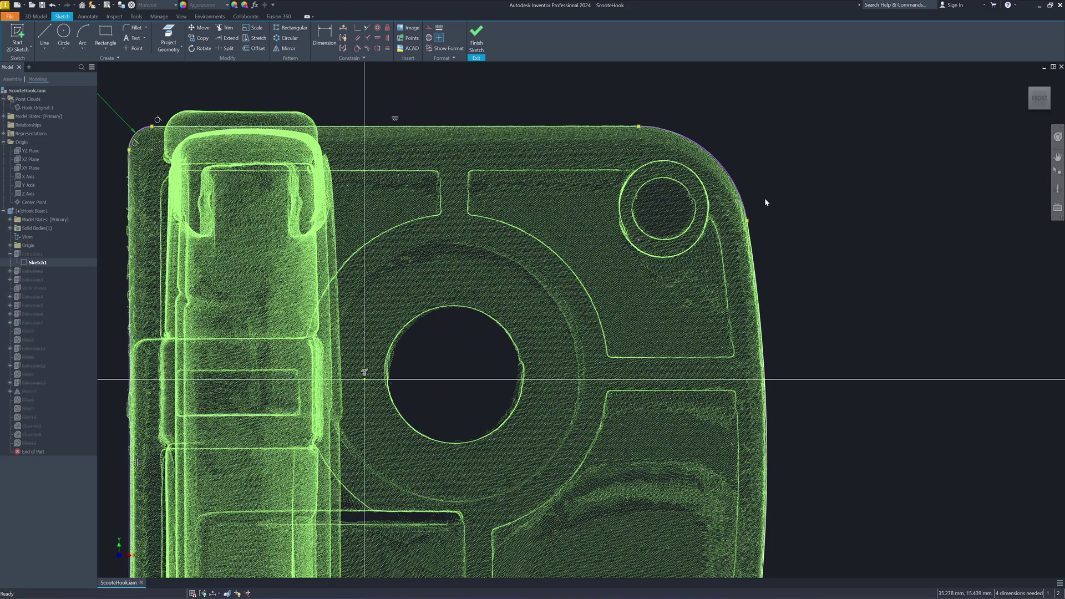
# Switch to the ScooteHook assembly in Inventor and examine how Sketch1's outline follows the point cloud around the base's rounded corner
pyautogui.scroll(5, 722, 151)
pyautogui.scroll(-2, 594, 148)
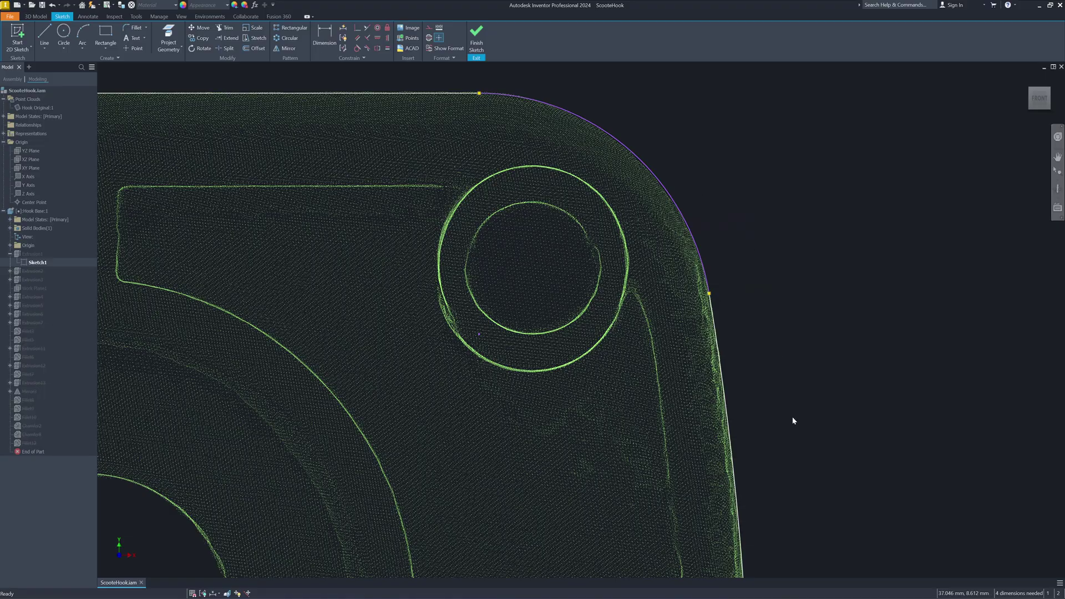
pyautogui.scroll(-2, 780, 502)
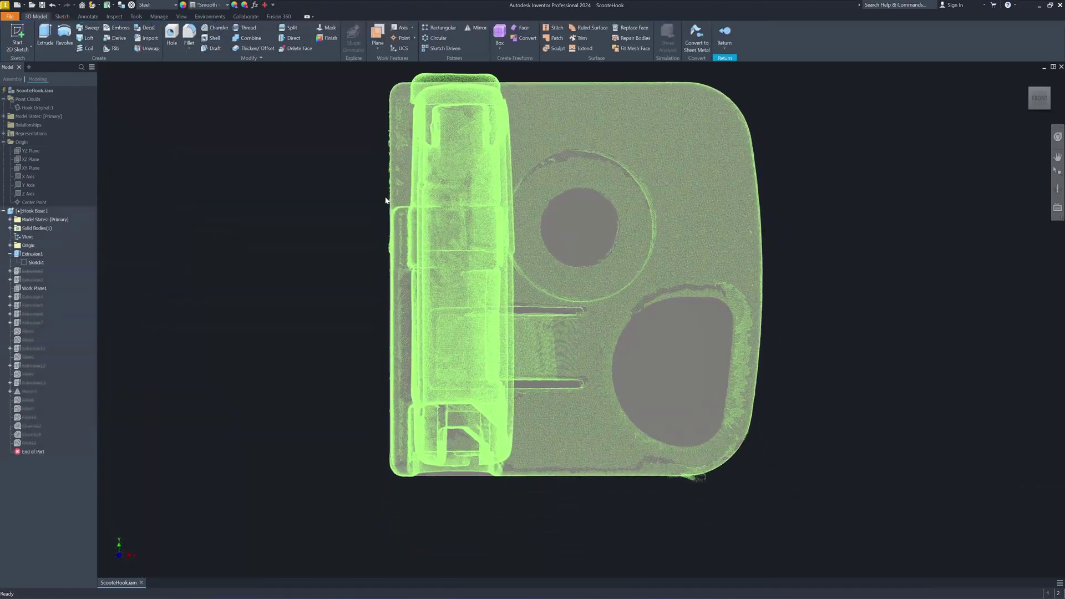
# Examine the extruded base plate and its round through-hole against the hook point cloud from several angles
pyautogui.keyDown('shift'); pyautogui.moveTo(368, 203); pyautogui.dragTo(477, 222, button='middle'); pyautogui.keyUp('shift')
pyautogui.scroll(5, 638, 295)
pyautogui.keyDown('shift'); pyautogui.moveTo(654, 296); pyautogui.dragTo(515, 282, button='middle'); pyautogui.keyUp('shift')
pyautogui.scroll(-2, 500, 187)
pyautogui.keyDown('shift'); pyautogui.moveTo(556, 199); pyautogui.dragTo(627, 229, button='middle'); pyautogui.keyUp('shift')
pyautogui.scroll(-1, 627, 229)
pyautogui.scroll(-1, 615, 294)
pyautogui.keyDown('shift'); pyautogui.moveTo(576, 267); pyautogui.dragTo(860, 331, button='middle'); pyautogui.keyUp('shift')
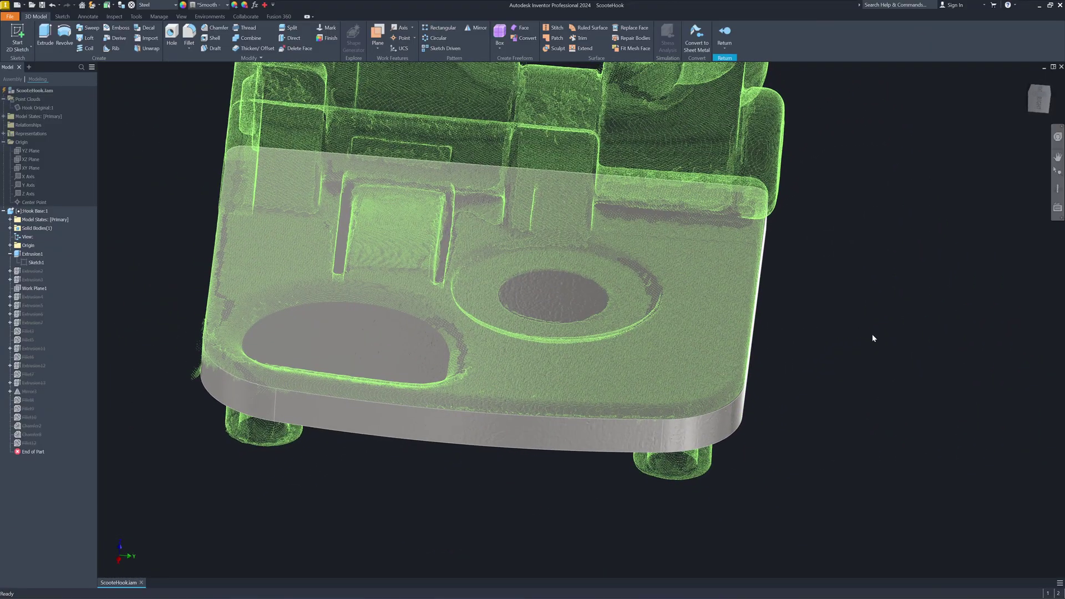
pyautogui.press('F5')
pyautogui.keyDown('shift'); pyautogui.moveTo(499, 289); pyautogui.dragTo(506, 399, button='middle'); pyautogui.keyUp('shift')
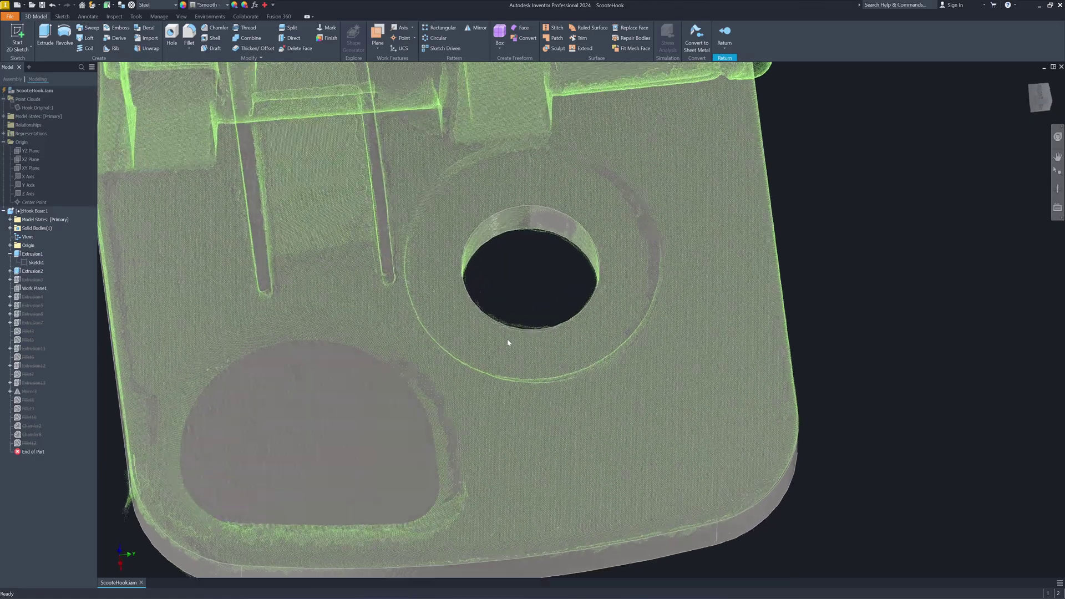
# Examine the modelled hook and base against the point cloud and review the Hook Base part's physical properties
pyautogui.scroll(1, 477, 188)
pyautogui.keyDown('shift'); pyautogui.moveTo(477, 188); pyautogui.dragTo(596, 267, button='middle'); pyautogui.keyUp('shift')
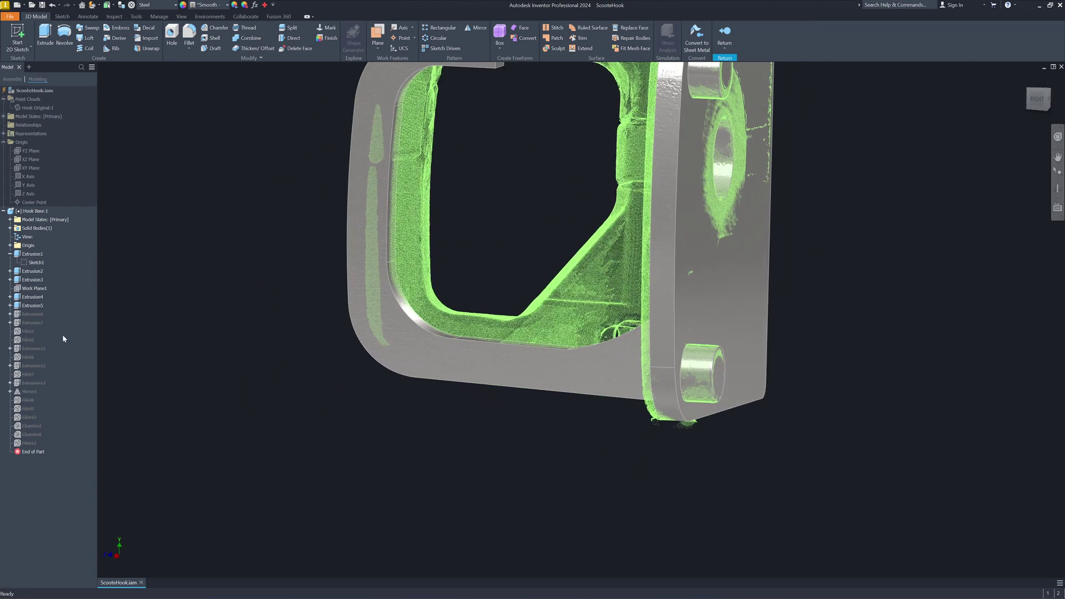
pyautogui.rightClick(28, 211)
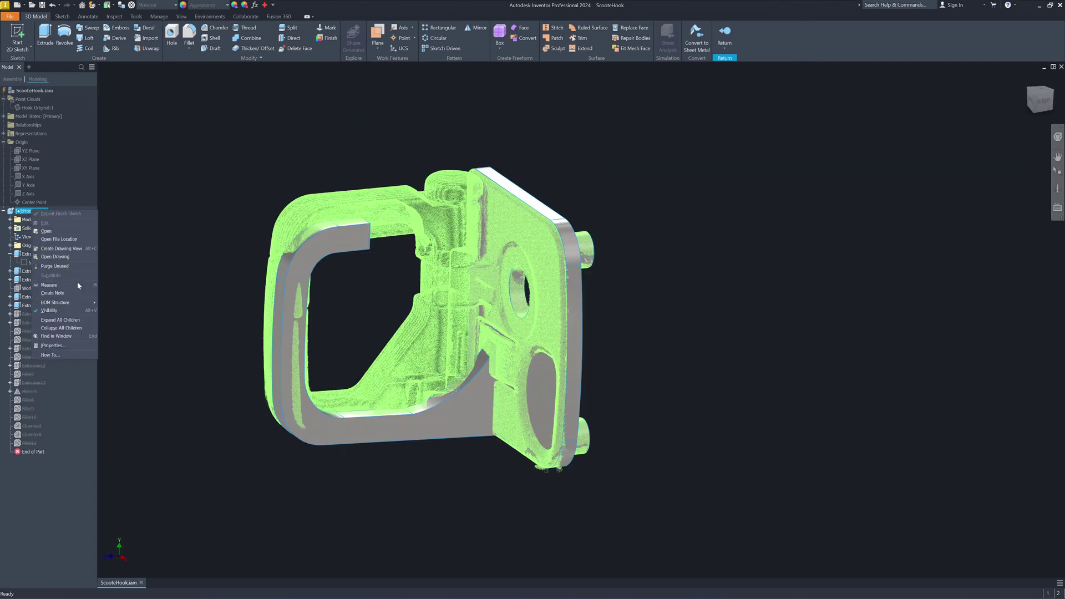
pyautogui.click(53, 345)
pyautogui.click(613, 240)
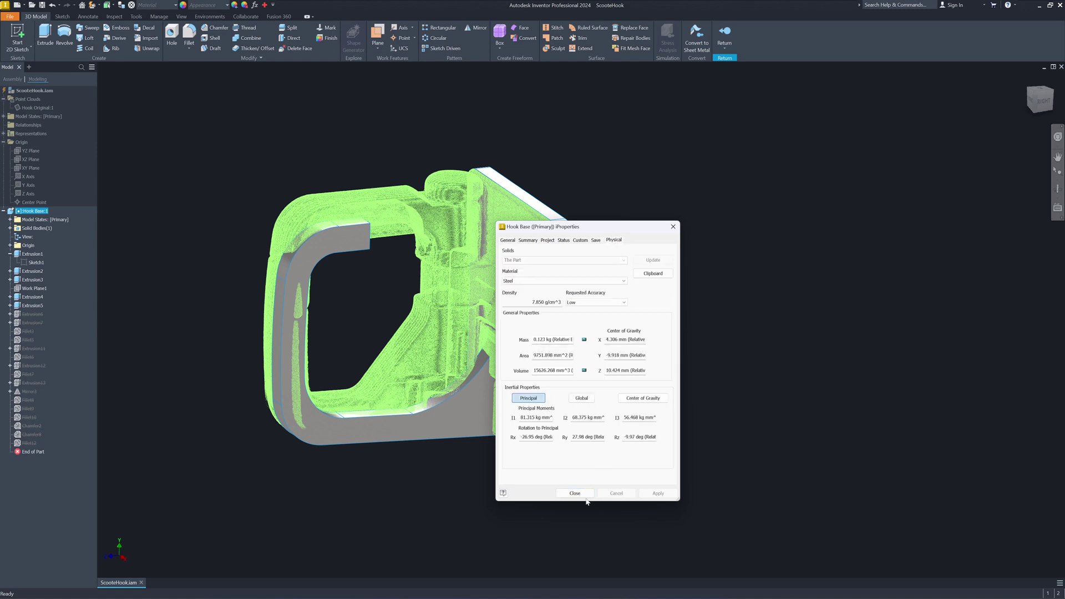
pyautogui.click(575, 493)
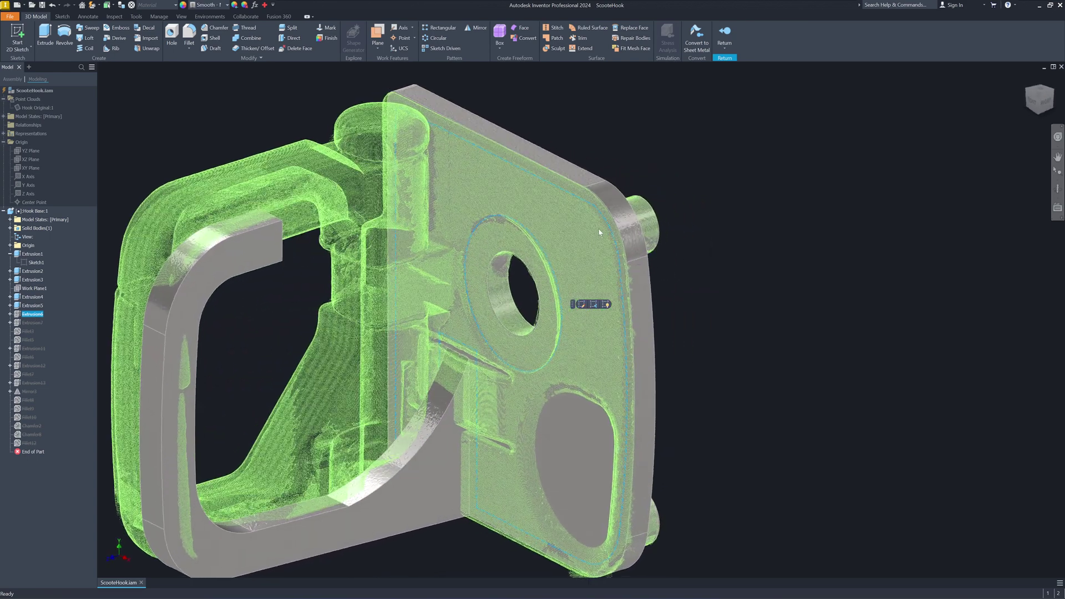
# Unsuppress Extrusion6 for the recess in the base plate and Extrusion7 for the holes through the two pegs
pyautogui.rightClick(32, 314)
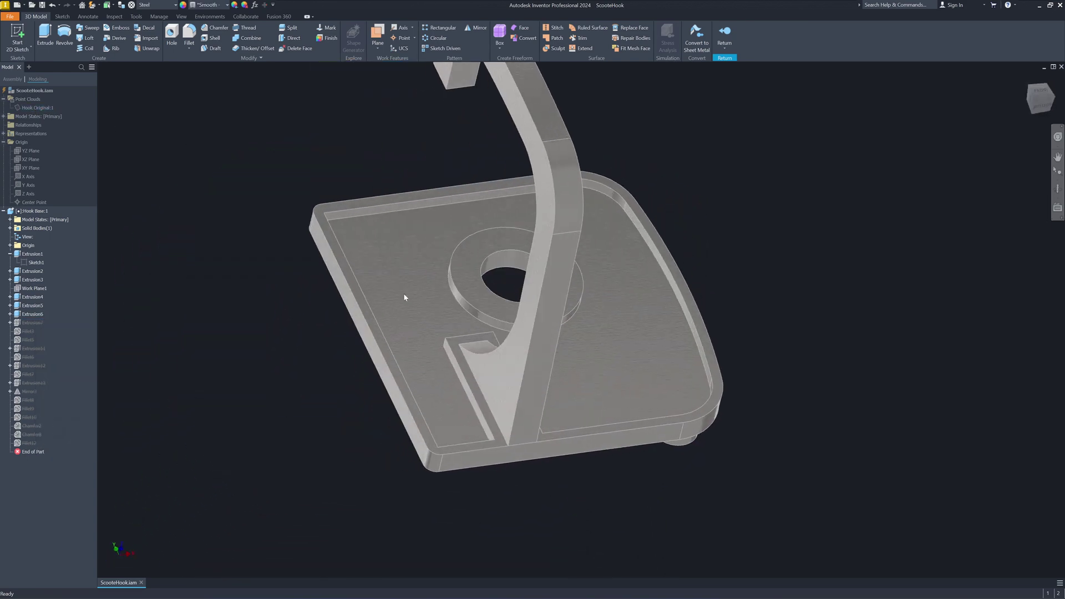
pyautogui.rightClick(30, 324)
pyautogui.click(66, 398)
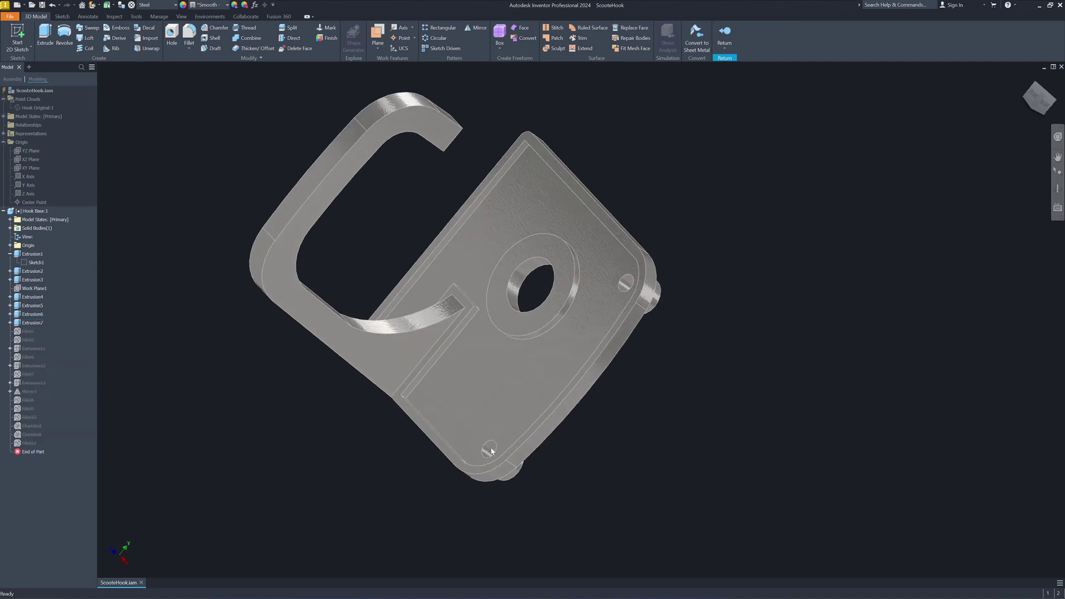
pyautogui.keyDown('shift'); pyautogui.moveTo(627, 317); pyautogui.dragTo(100, 357, button='middle'); pyautogui.keyUp('shift')
# Review the mass properties of the Hook Base part with the recess and peg holes active
pyautogui.click(34, 210)
pyautogui.rightClick(38, 211)
pyautogui.click(81, 341)
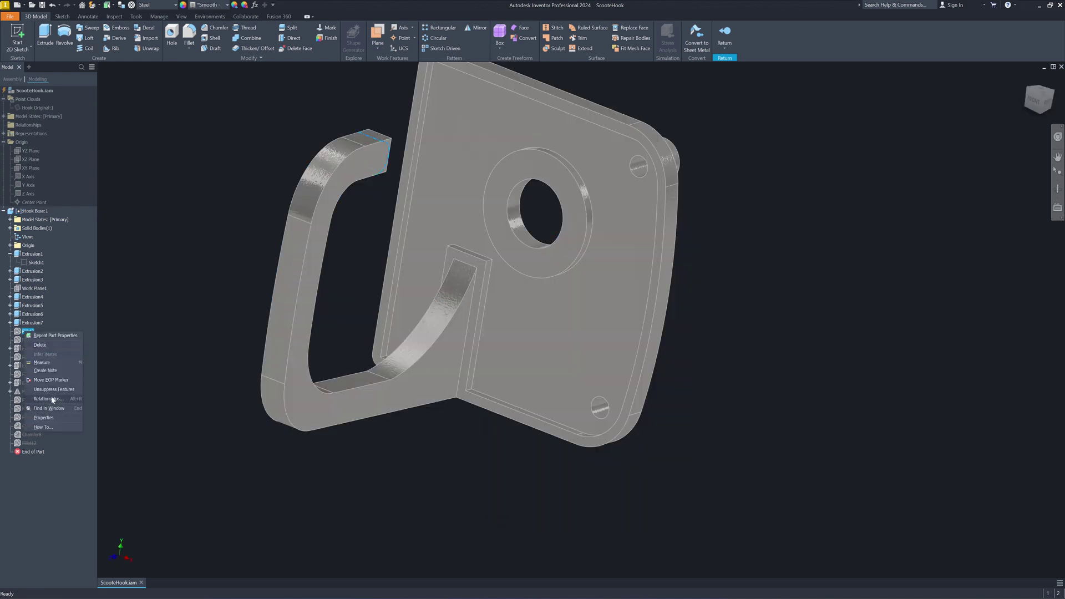
# Unsuppress Fillet3 on the hook's free end and Fillet5 in the base plate's recess corners
pyautogui.click(54, 389)
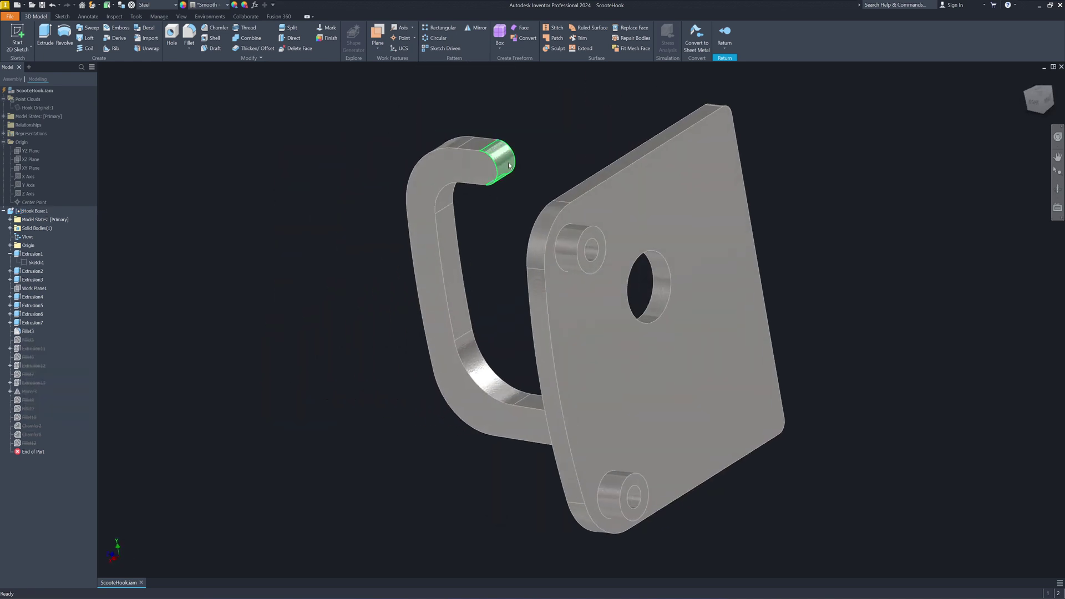
pyautogui.scroll(3, 482, 161)
pyautogui.moveTo(478, 160)
pyautogui.keyDown('shift'); pyautogui.mouseDown(button='middle')
pyautogui.moveTo(391, 259)
pyautogui.moveTo(431, 273)
pyautogui.mouseUp(button='middle'); pyautogui.keyUp('shift')
pyautogui.keyDown('shift'); pyautogui.moveTo(354, 151); pyautogui.dragTo(480, 267, button='middle'); pyautogui.keyUp('shift')
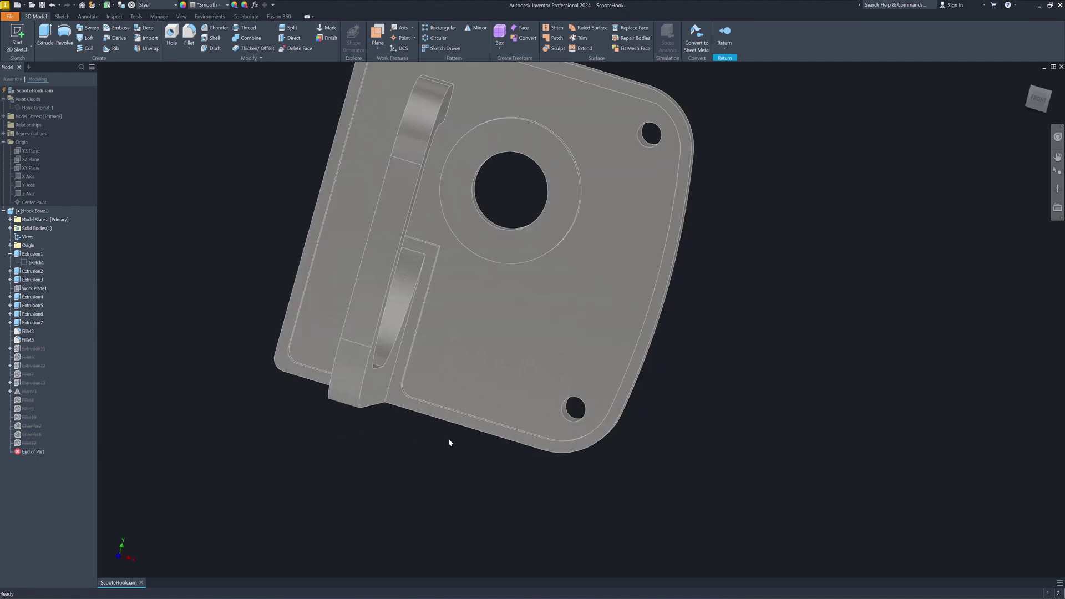
pyautogui.scroll(6, 439, 427)
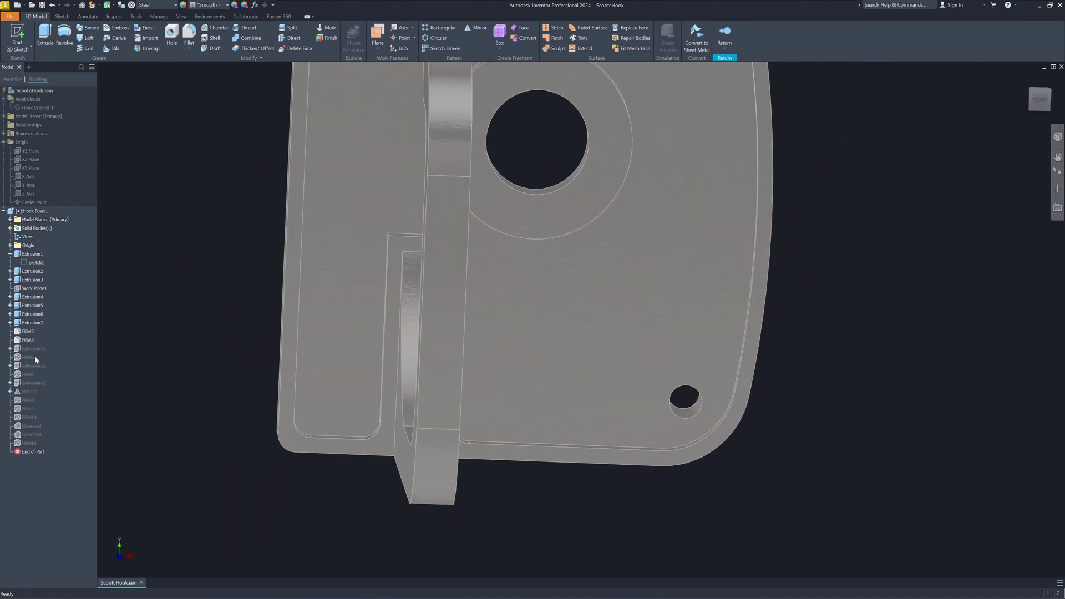
# Unsuppress Extrusion11, Fillet6, Extrusion12 and Fillet7 where the hook arm joins the base plate
pyautogui.click(33, 348)
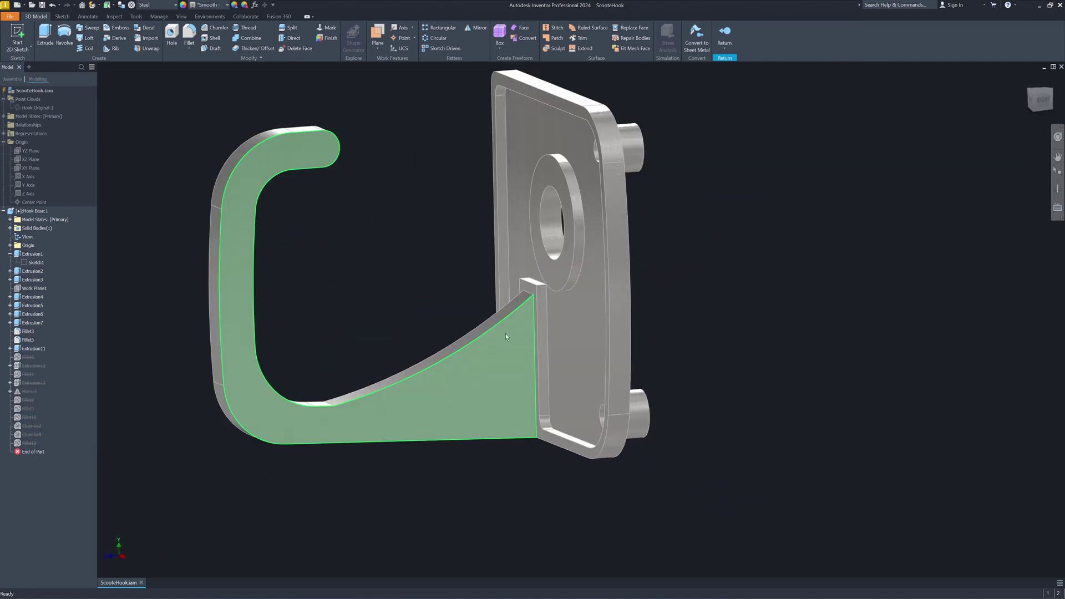
pyautogui.keyDown('shift'); pyautogui.moveTo(505, 327); pyautogui.dragTo(309, 386, button='middle'); pyautogui.keyUp('shift')
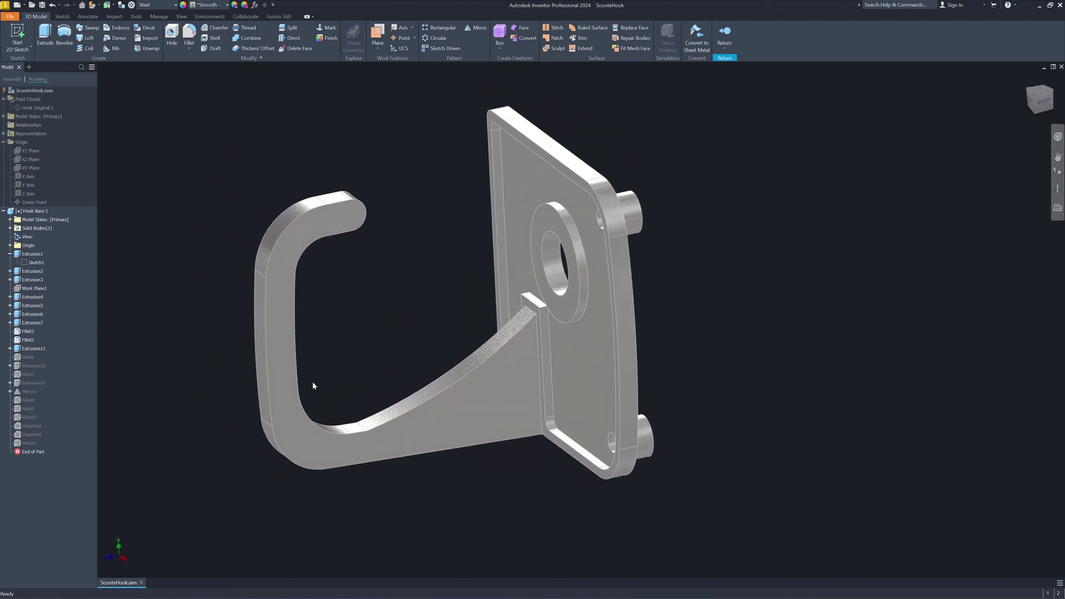
pyautogui.rightClick(28, 375)
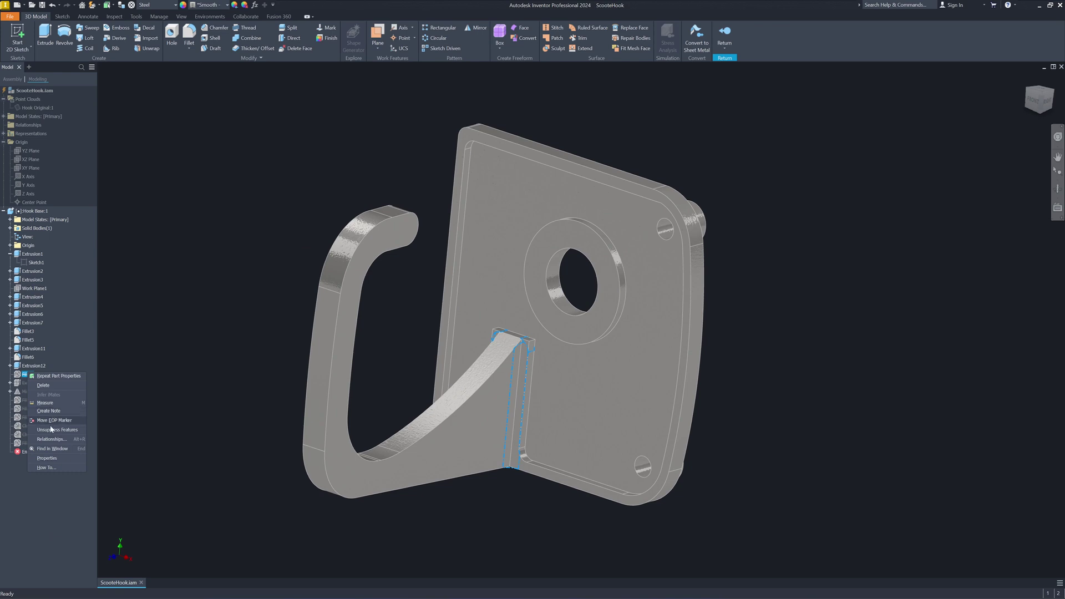
pyautogui.click(51, 428)
# Unsuppress Extrusion13 for the recess along the hook arm's side, together with its mirrored copy Mirror3
pyautogui.click(27, 383)
pyautogui.click(33, 382)
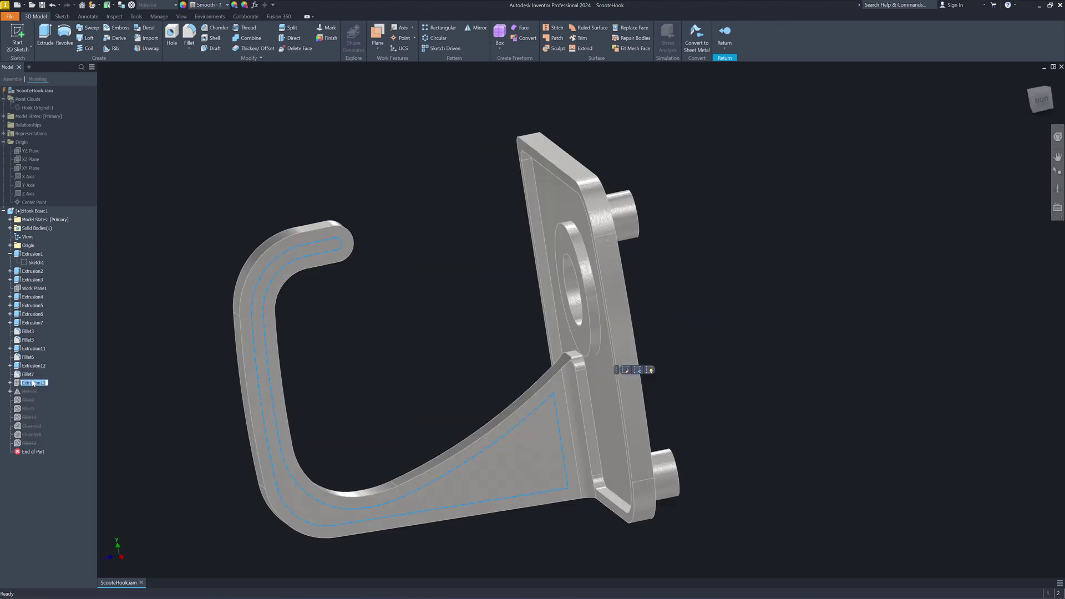
pyautogui.rightClick(17, 384)
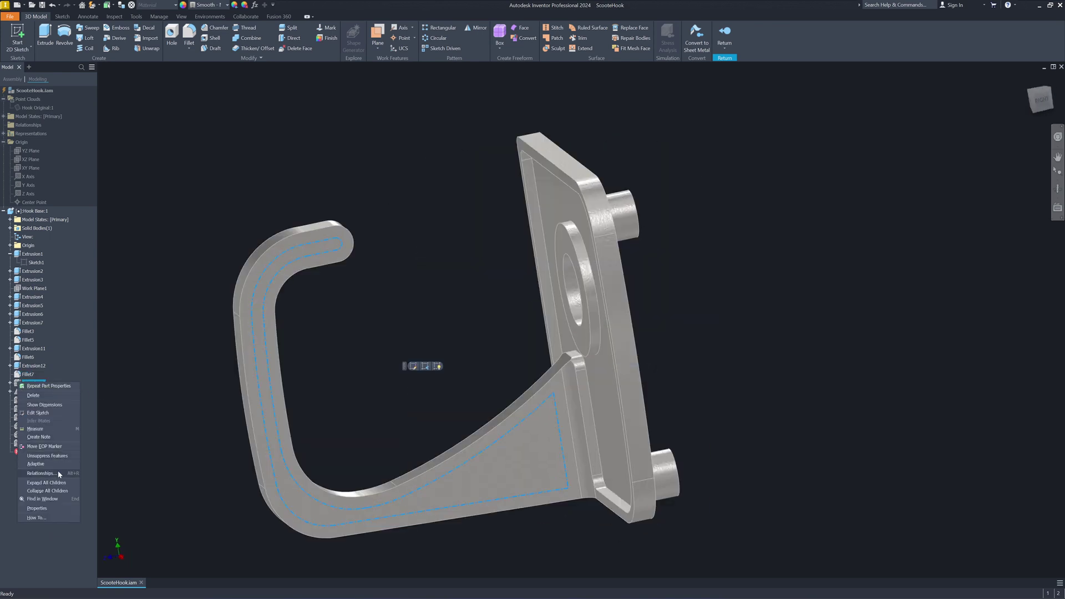
pyautogui.click(55, 469)
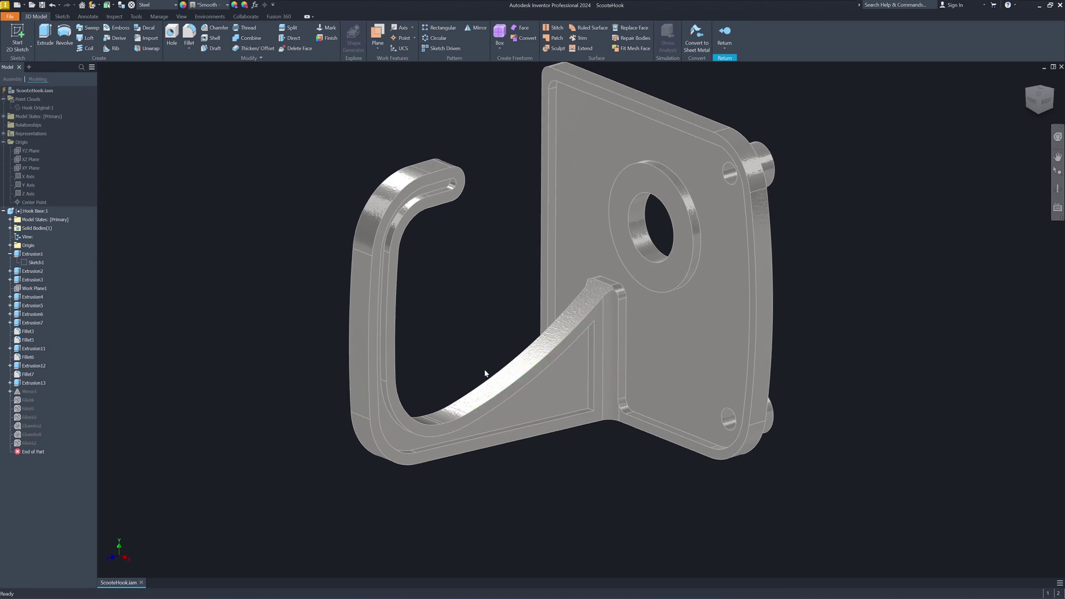
pyautogui.rightClick(37, 390)
pyautogui.click(55, 453)
pyautogui.keyDown('shift'); pyautogui.moveTo(458, 397); pyautogui.dragTo(693, 416, button='middle'); pyautogui.keyUp('shift')
# Unsuppress Fillet8, Fillet9 and Fillet10 to round the hook arm's recess and outer edges
pyautogui.rightClick(28, 399)
pyautogui.click(43, 461)
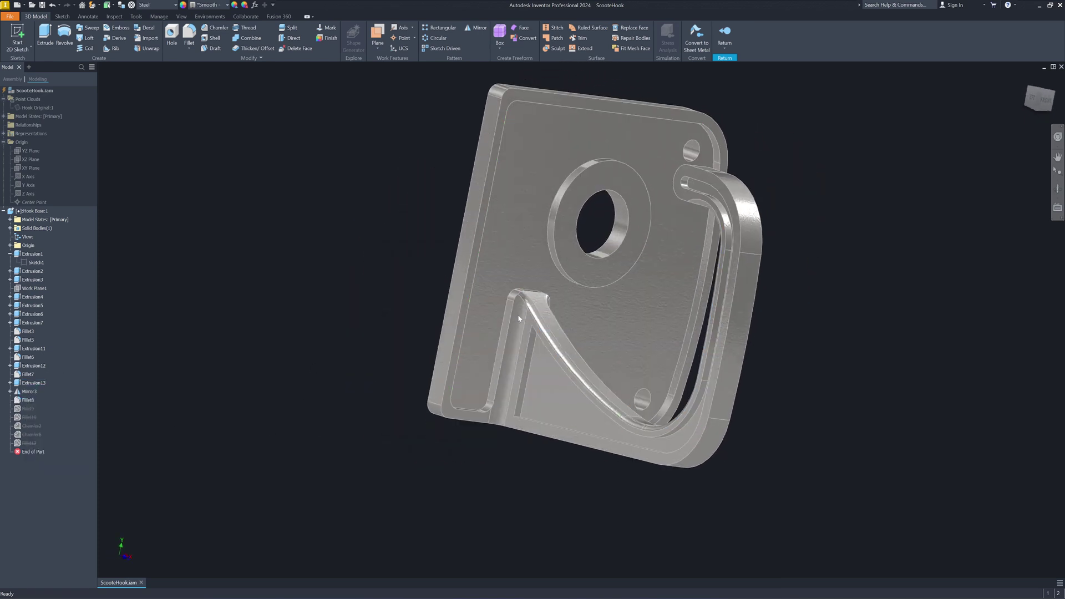
pyautogui.keyDown('shift'); pyautogui.moveTo(496, 318); pyautogui.dragTo(593, 430, button='middle'); pyautogui.keyUp('shift')
pyautogui.keyDown('shift'); pyautogui.moveTo(767, 309); pyautogui.dragTo(504, 367, button='middle'); pyautogui.keyUp('shift')
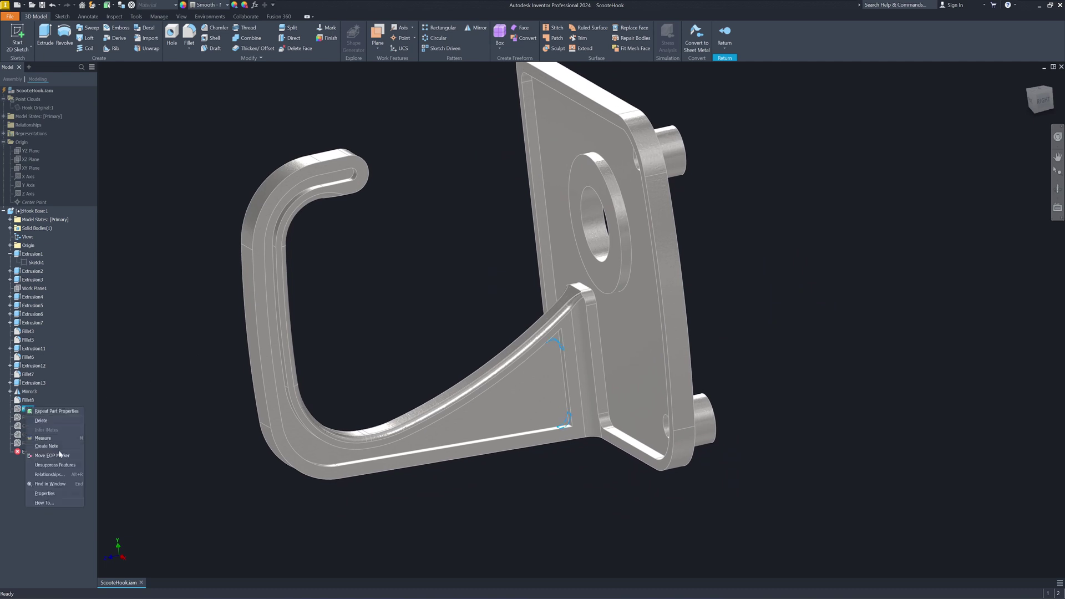
pyautogui.click(58, 464)
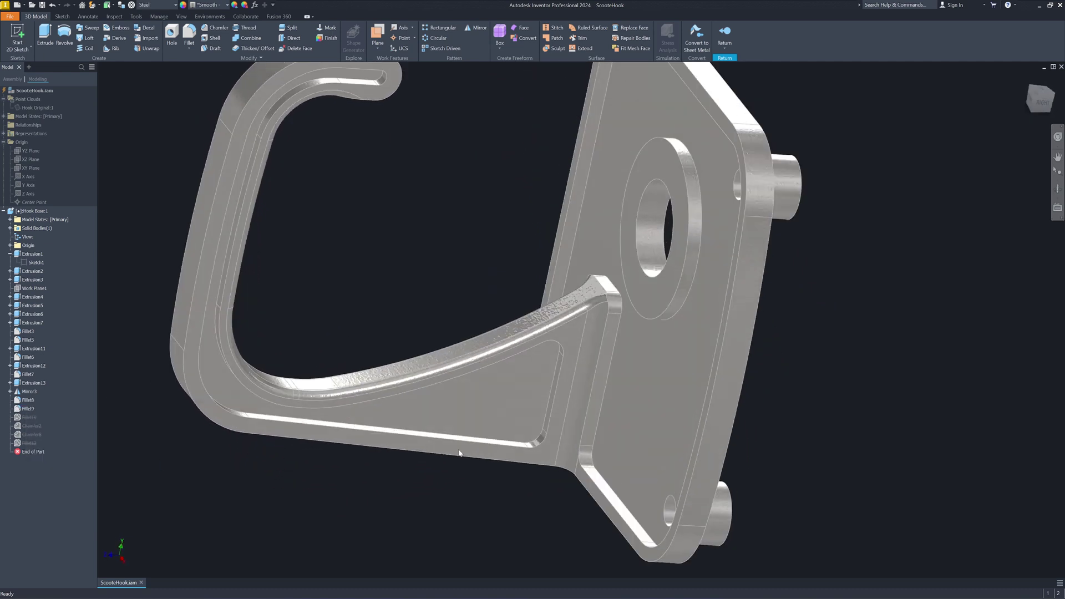
pyautogui.rightClick(29, 418)
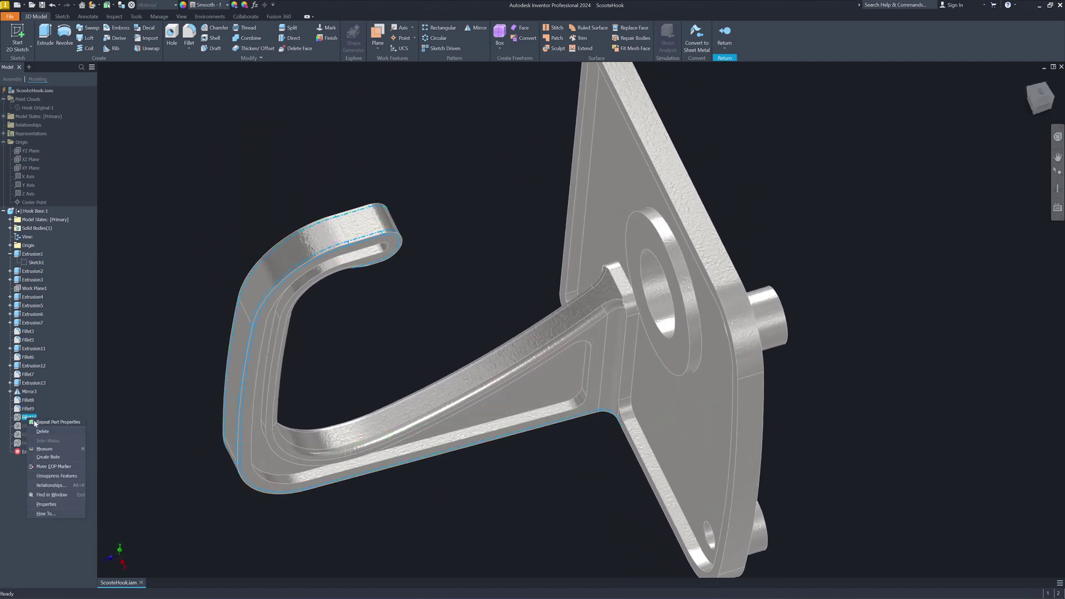
pyautogui.click(52, 476)
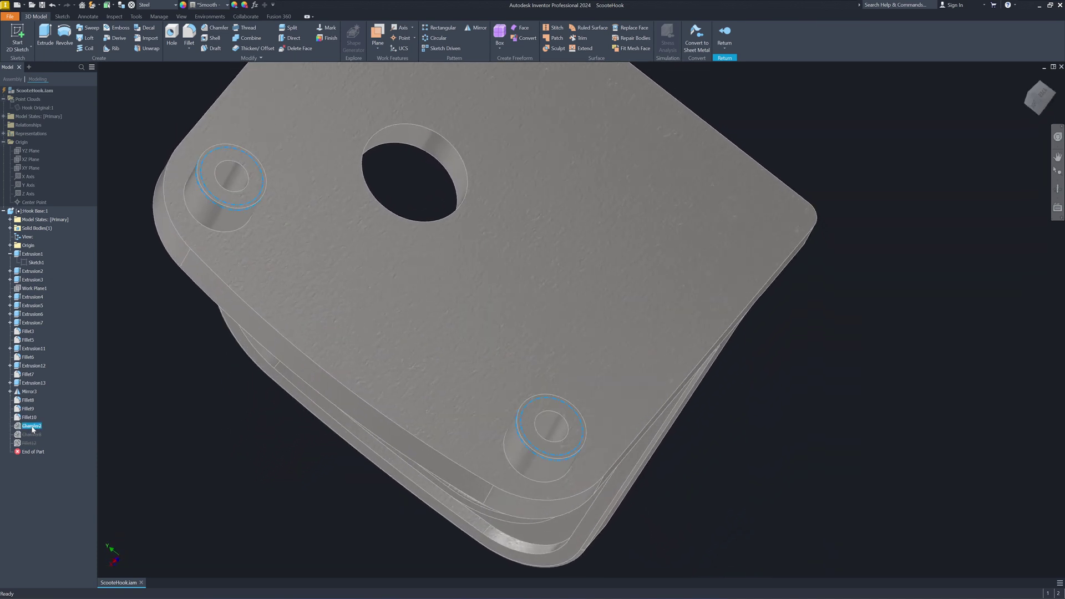
# Unsuppress Chamfer2 on the peg ends and the following chamfer around the base plate's edge
pyautogui.rightClick(31, 426)
pyautogui.click(60, 483)
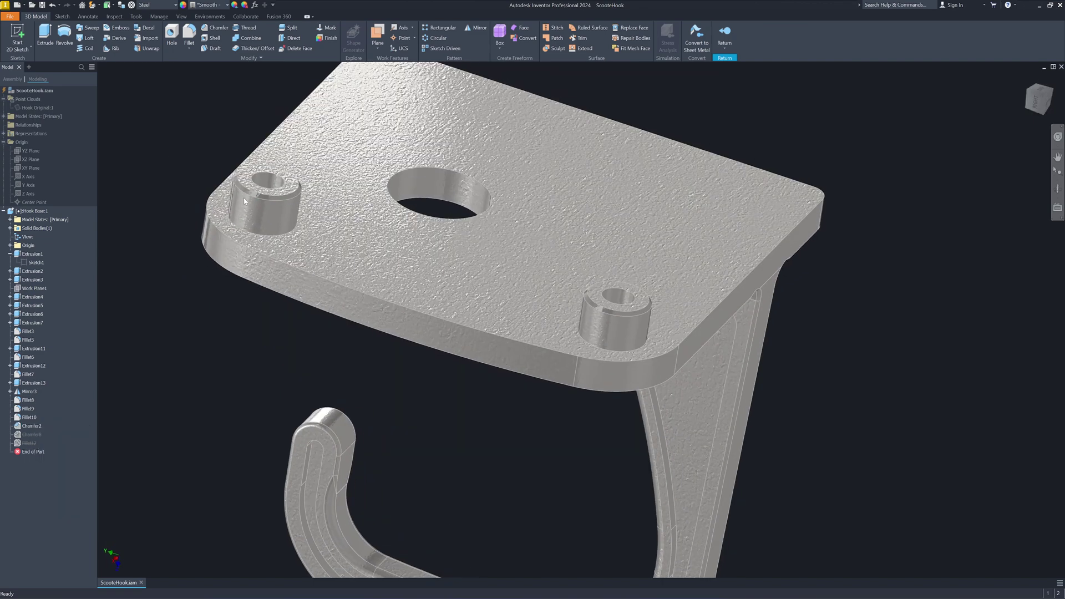
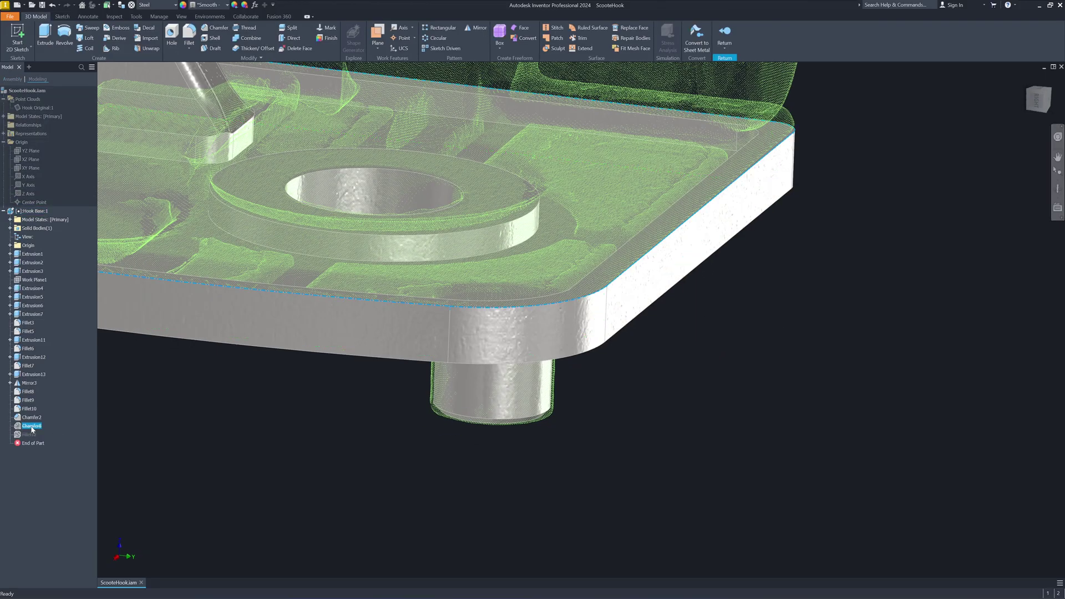
pyautogui.rightClick(30, 425)
pyautogui.click(68, 486)
pyautogui.keyDown('shift'); pyautogui.moveTo(588, 393); pyautogui.dragTo(761, 403, button='middle'); pyautogui.keyUp('shift')
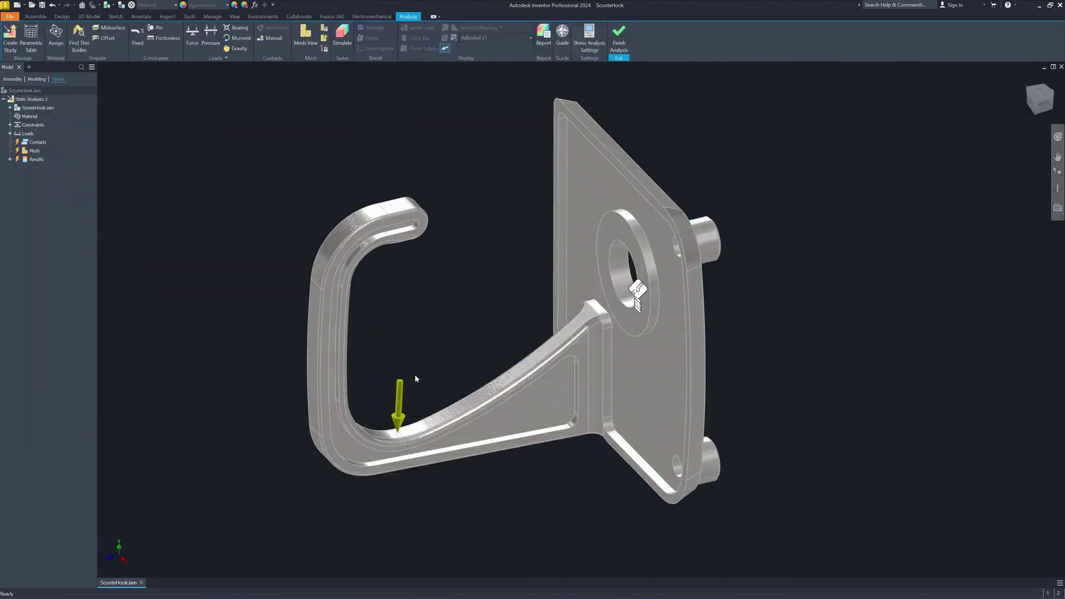
# Check the hook's load and constraints in Static Analysis 1, run the simulation and examine the Von Mises stress
pyautogui.keyDown('shift'); pyautogui.moveTo(402, 397); pyautogui.dragTo(527, 157, button='middle'); pyautogui.keyUp('shift')
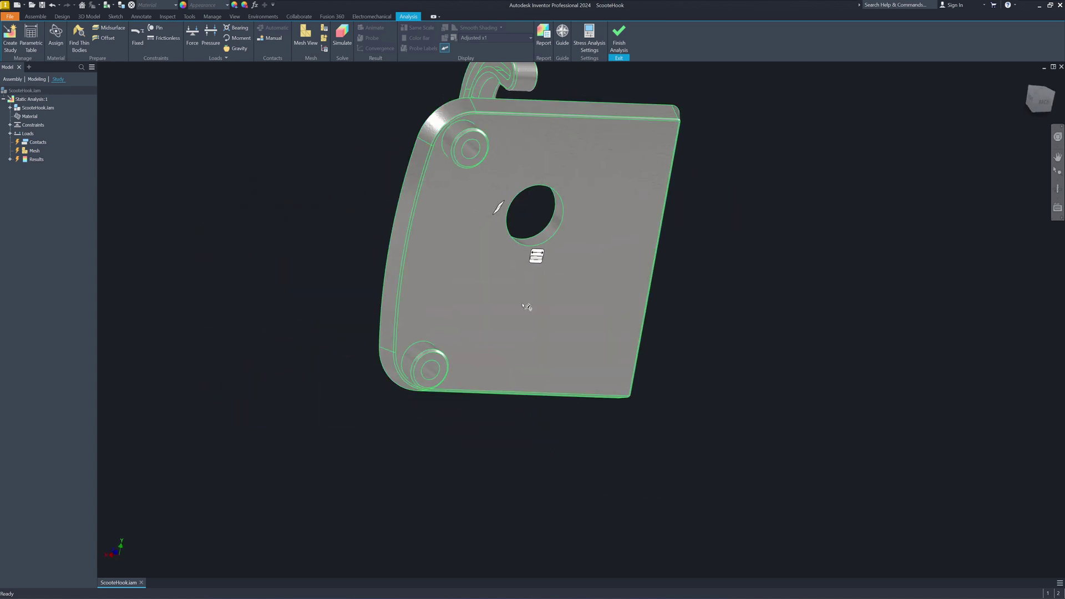
pyautogui.keyDown('shift'); pyautogui.moveTo(798, 310); pyautogui.dragTo(350, 165, button='middle'); pyautogui.keyUp('shift')
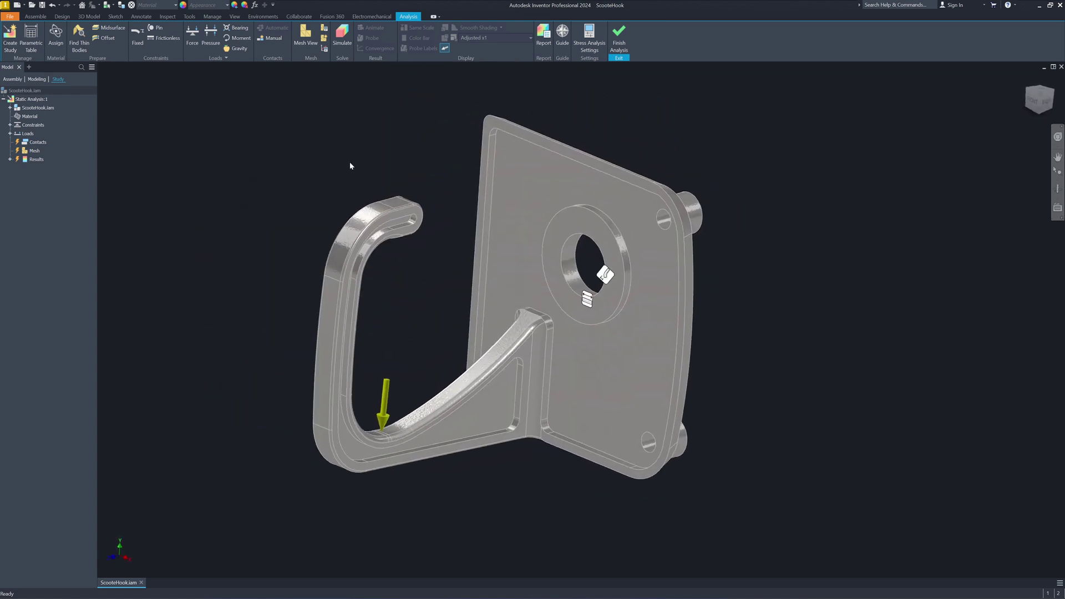
pyautogui.click(344, 39)
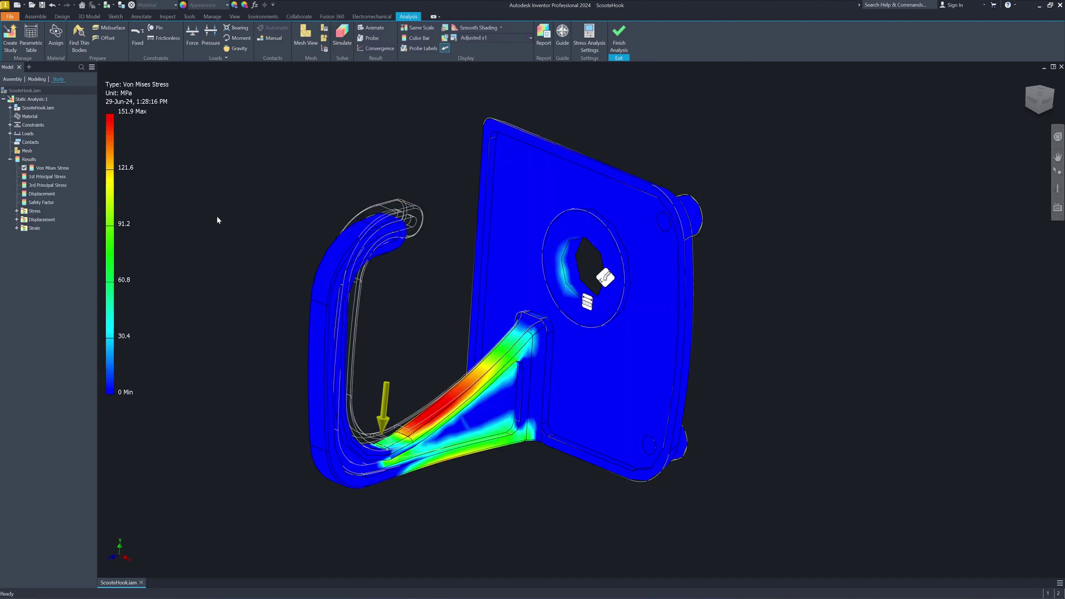
pyautogui.keyDown('shift'); pyautogui.moveTo(217, 215); pyautogui.dragTo(358, 424, button='middle'); pyautogui.keyUp('shift')
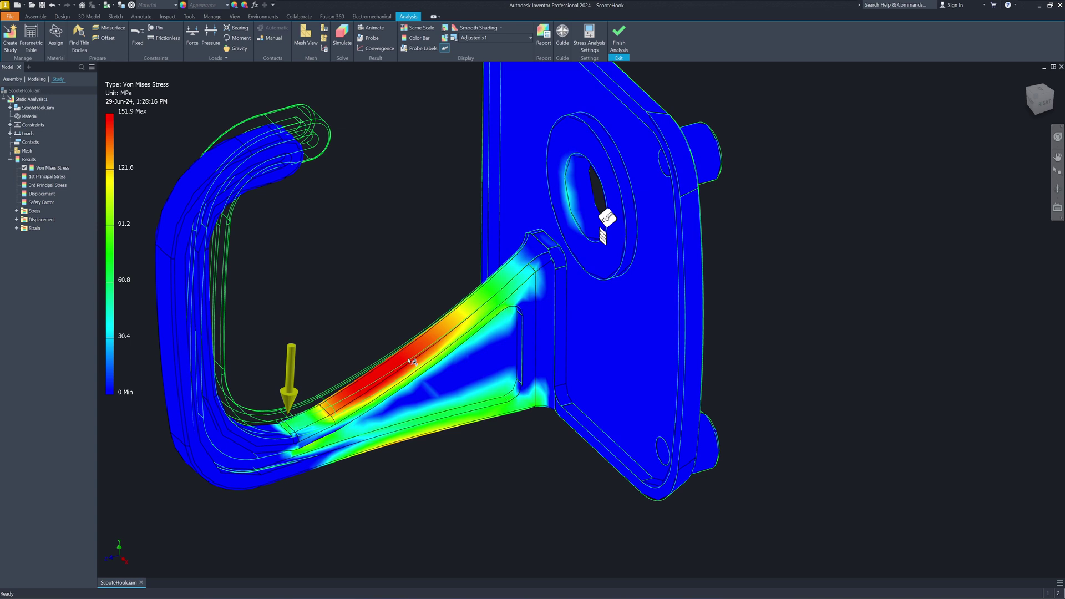
# Display the Safety Factor result and the Displacement result of the hook's static analysis and examine both
pyautogui.doubleClick(44, 203)
pyautogui.keyDown('shift'); pyautogui.moveTo(443, 245); pyautogui.dragTo(130, 146, button='middle'); pyautogui.keyUp('shift')
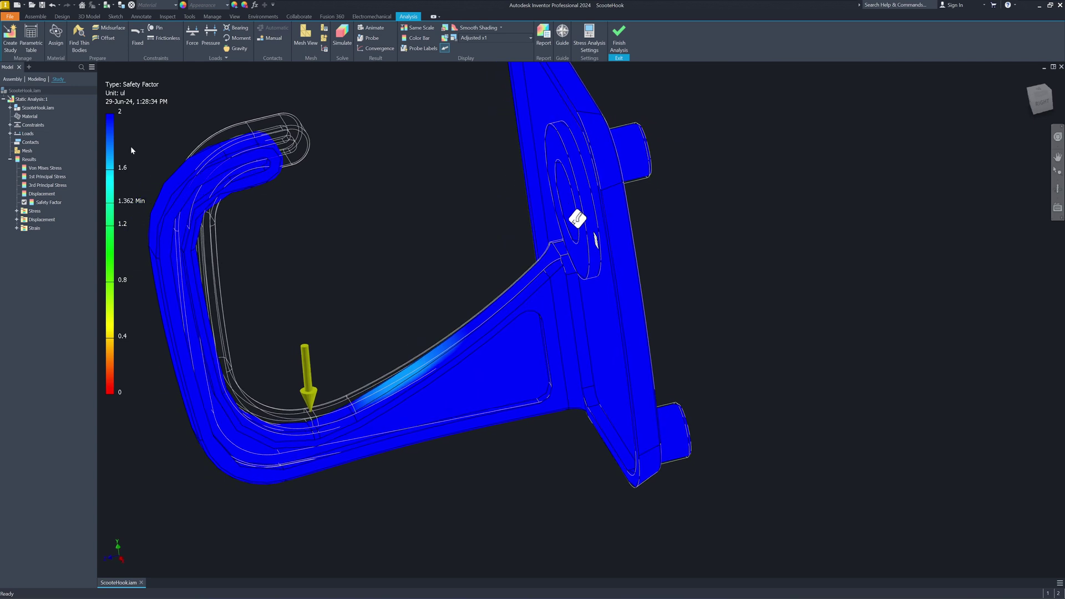
pyautogui.moveTo(651, 335)
pyautogui.keyDown('shift'); pyautogui.mouseDown(button='middle')
pyautogui.moveTo(758, 350)
pyautogui.moveTo(642, 222)
pyautogui.mouseUp(button='middle'); pyautogui.keyUp('shift')
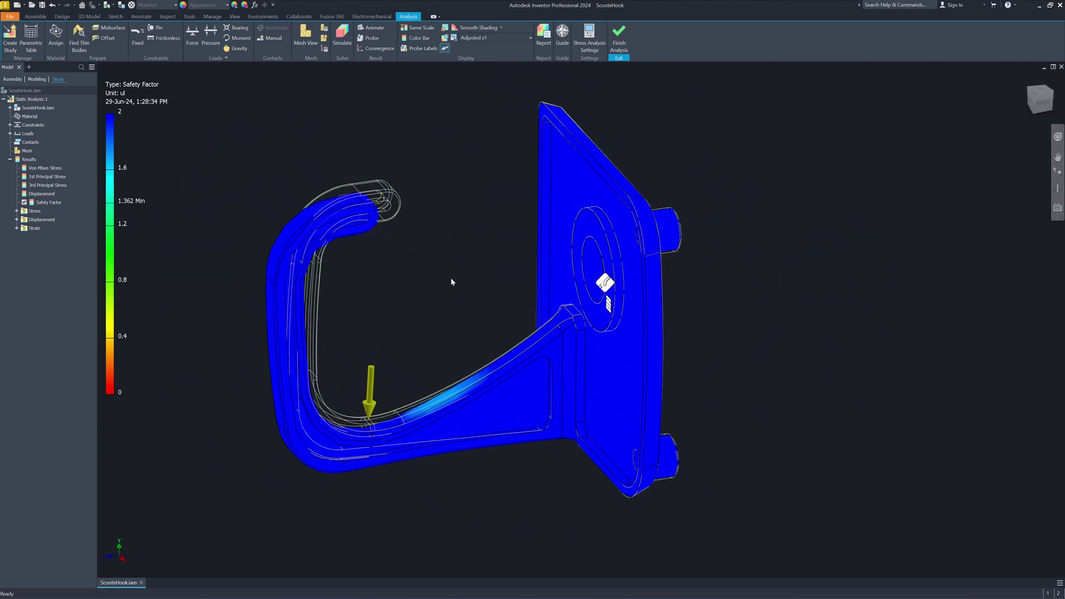
pyautogui.click(31, 193)
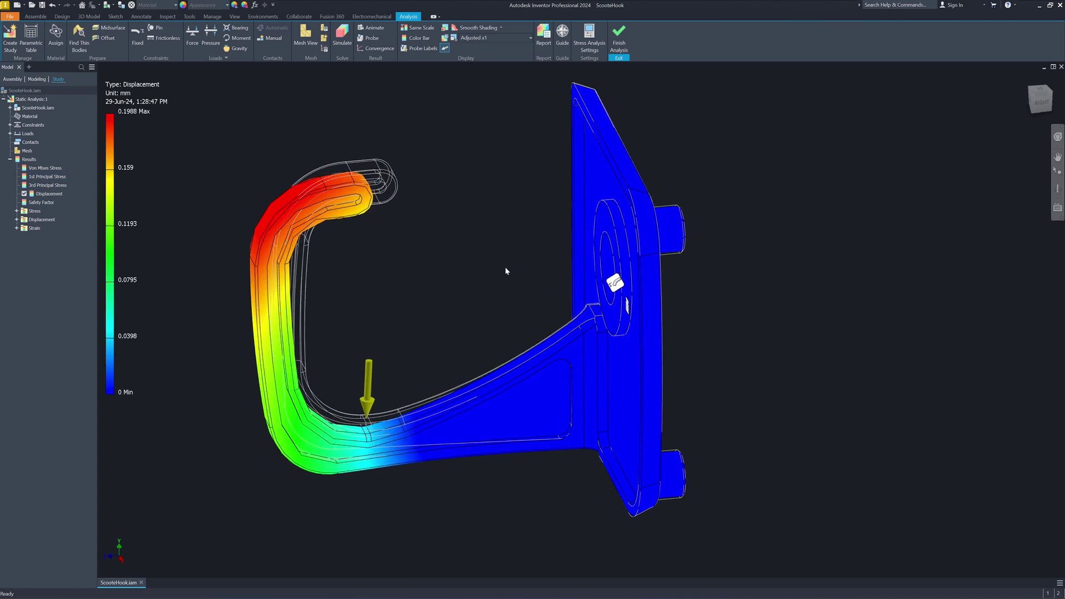
pyautogui.scroll(-2, 506, 271)
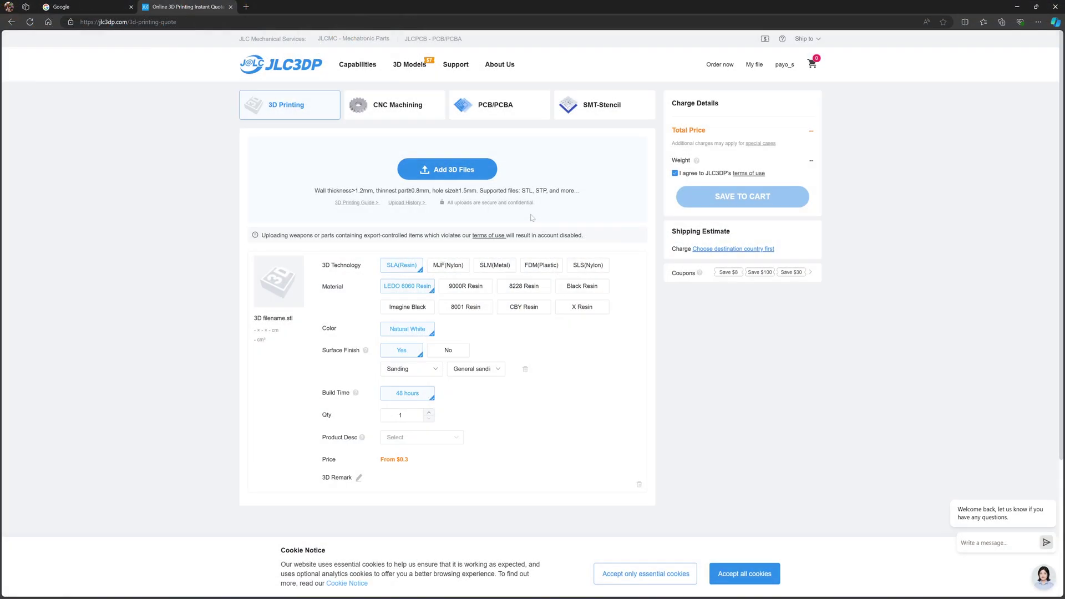
# Switch to the JLC3DP quote page in the browser, upload Hook Base.stl and choose SLM(Metal) as the 3D technology
pyautogui.keyDown('ctrl'); pyautogui.scroll(1, 563, 214); pyautogui.keyUp('ctrl')
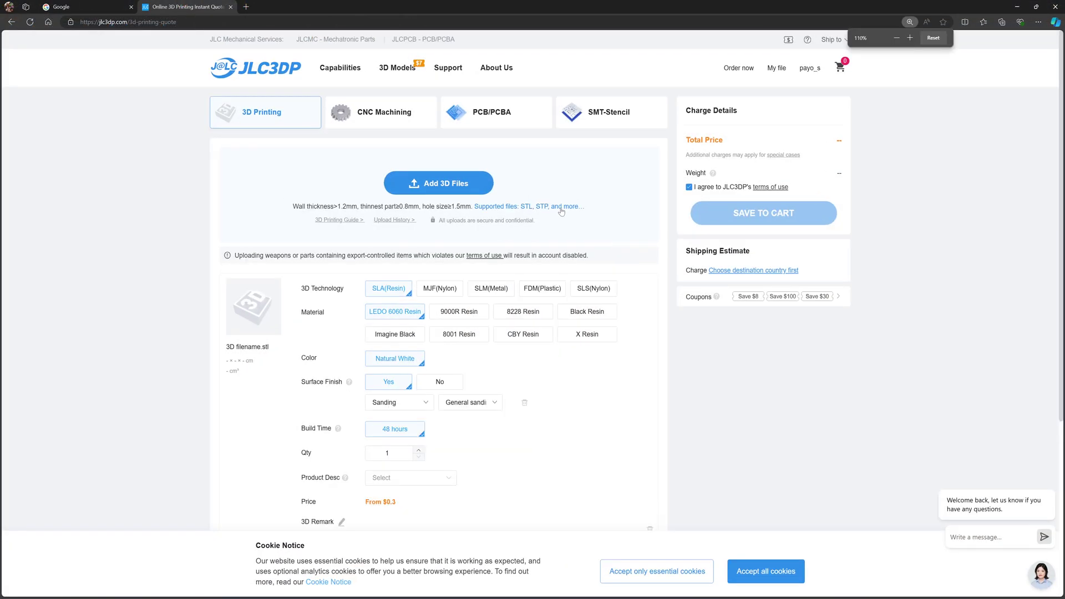
pyautogui.click(457, 188)
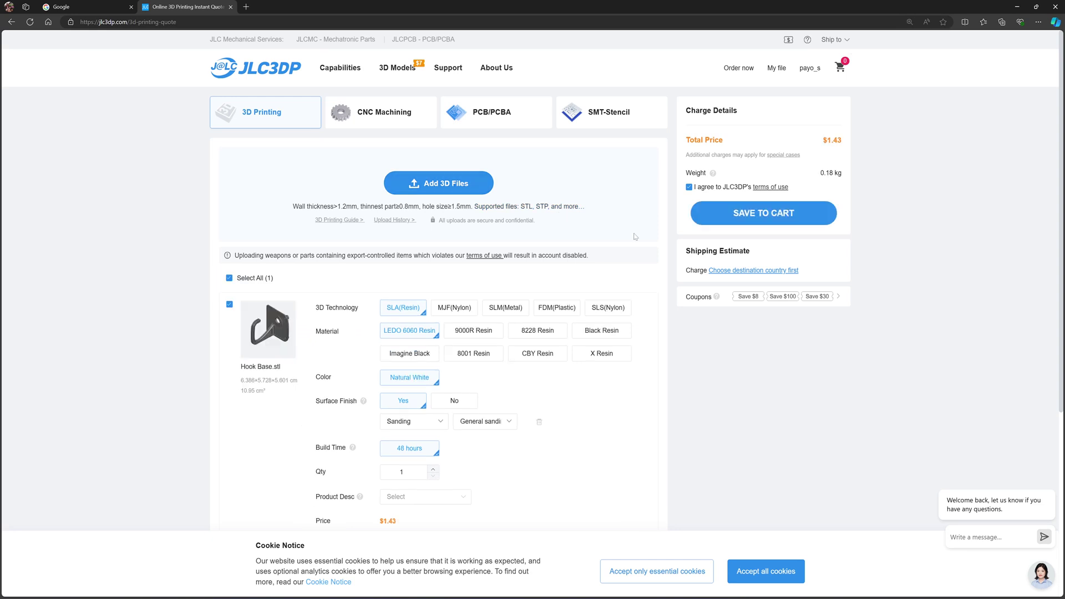
pyautogui.scroll(-1, 625, 408)
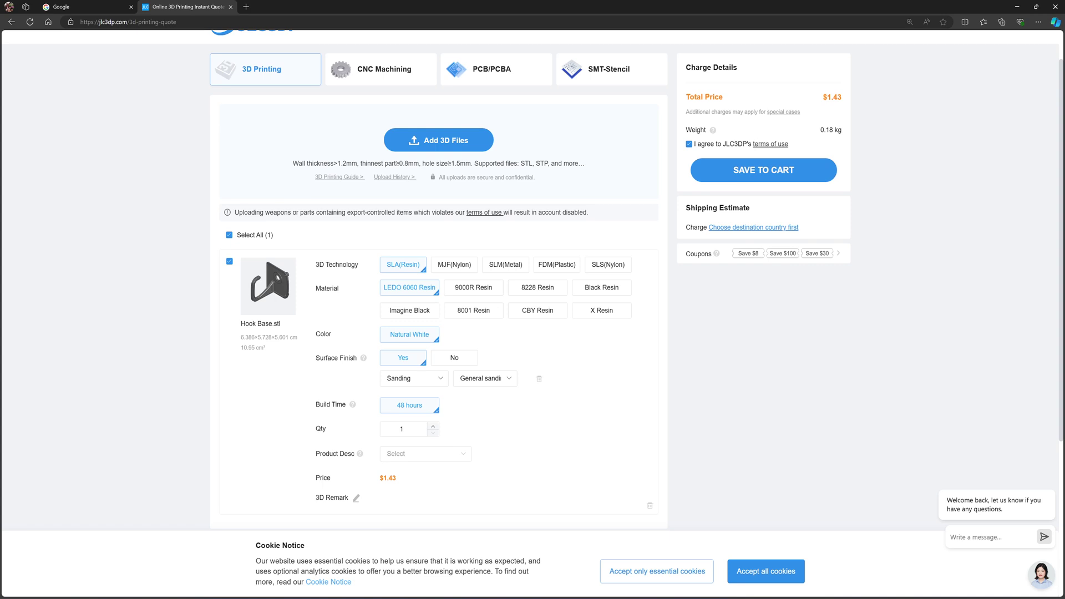
pyautogui.click(515, 265)
pyautogui.scroll(1, 594, 411)
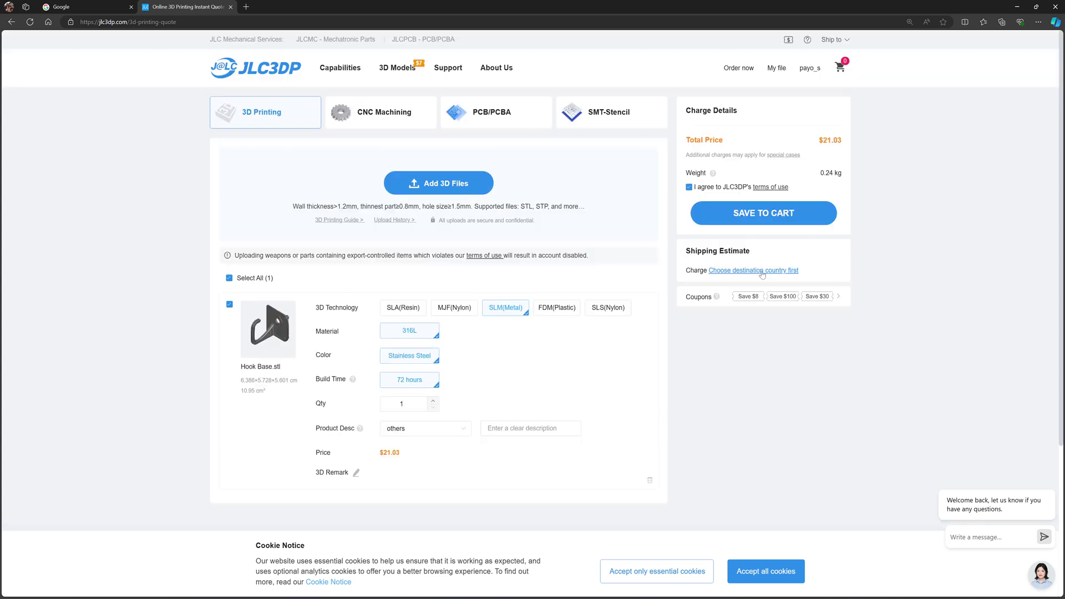
# Set the shipping destination to Thailand and choose FedEx Express as the shipping method for the print order
pyautogui.click(832, 40)
pyautogui.click(786, 81)
pyautogui.scroll(-20, 781, 133)
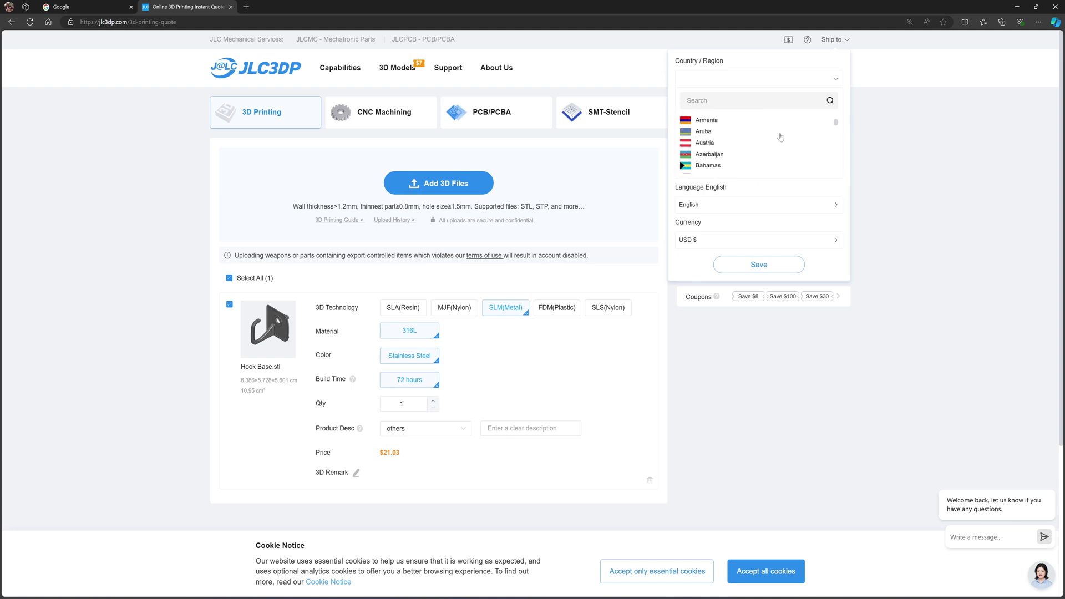
pyautogui.scroll(-4, 790, 146)
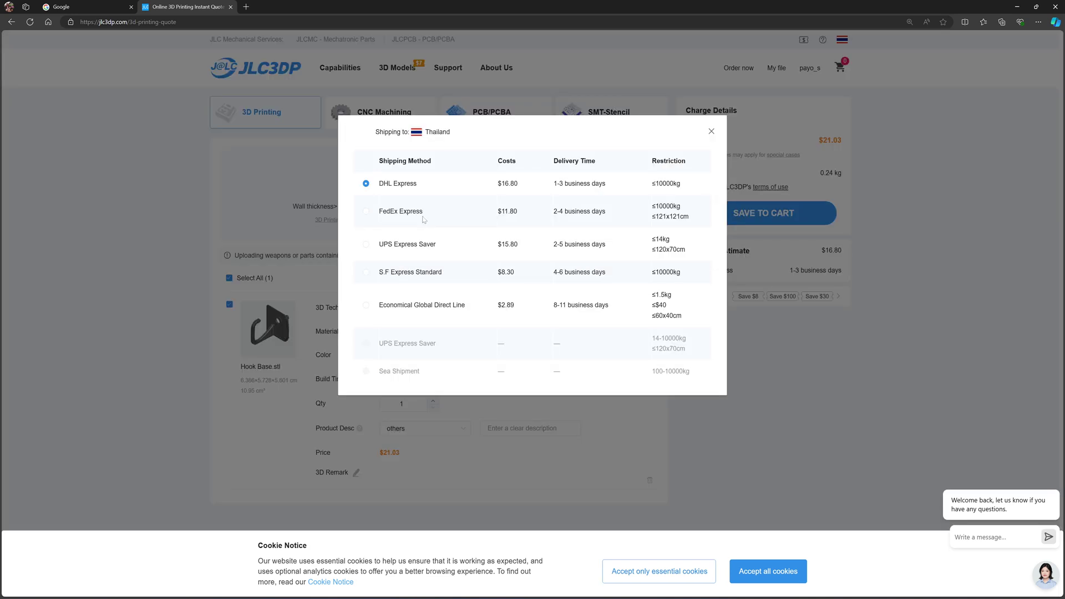
pyautogui.click(371, 214)
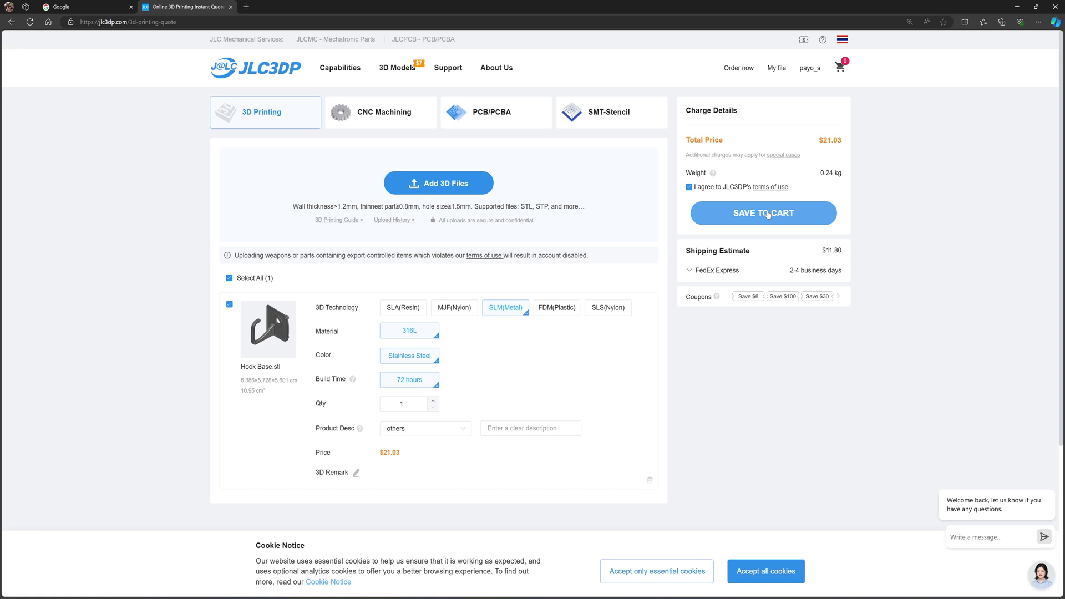